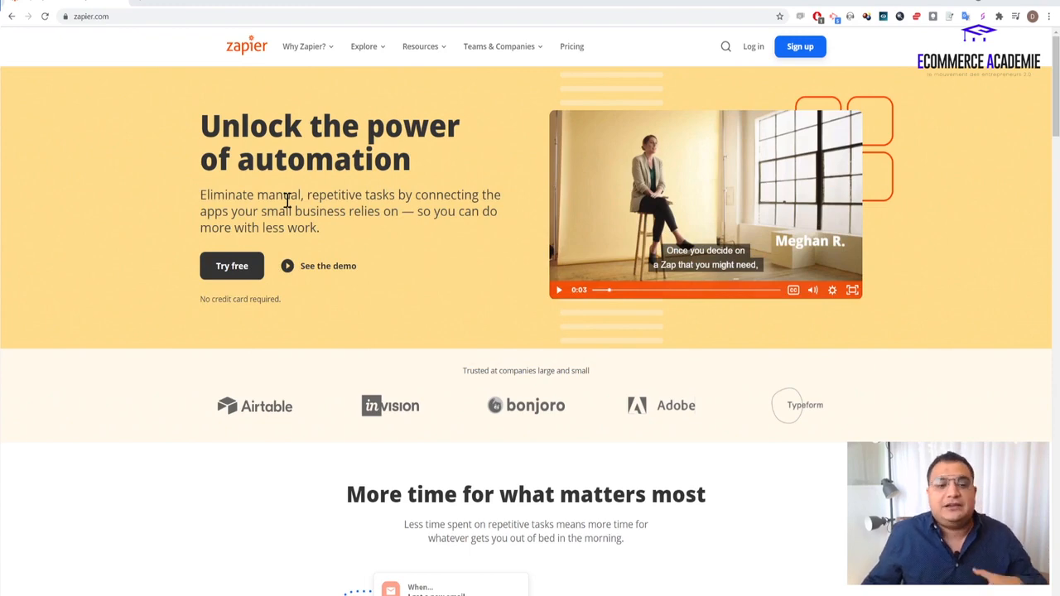
Log in to the existing Zapier account, submitting the account password already filled in.
scroll(354, 200, "down", 5)
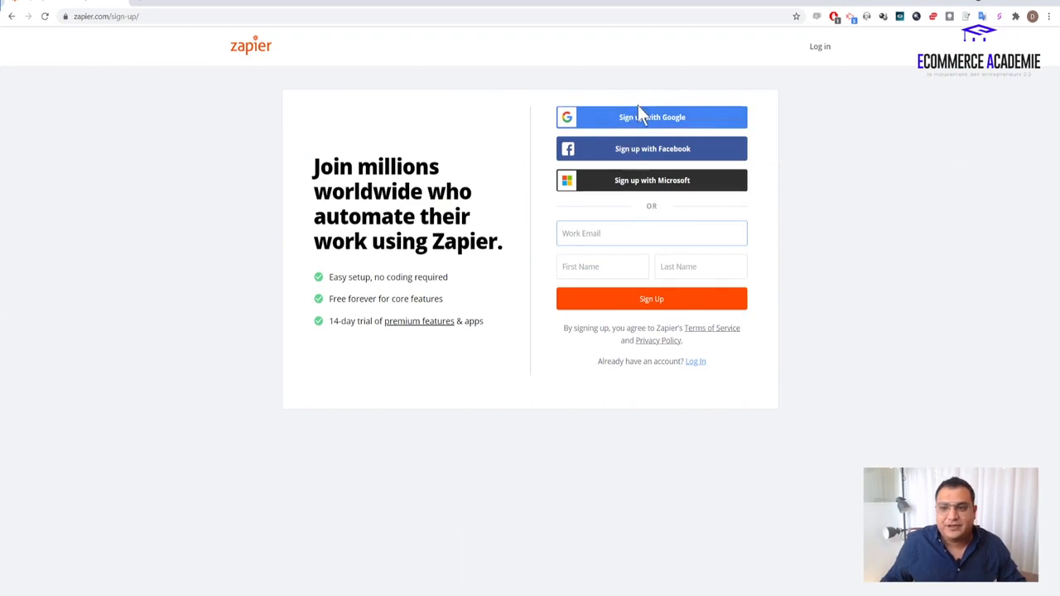
left_click(648, 240)
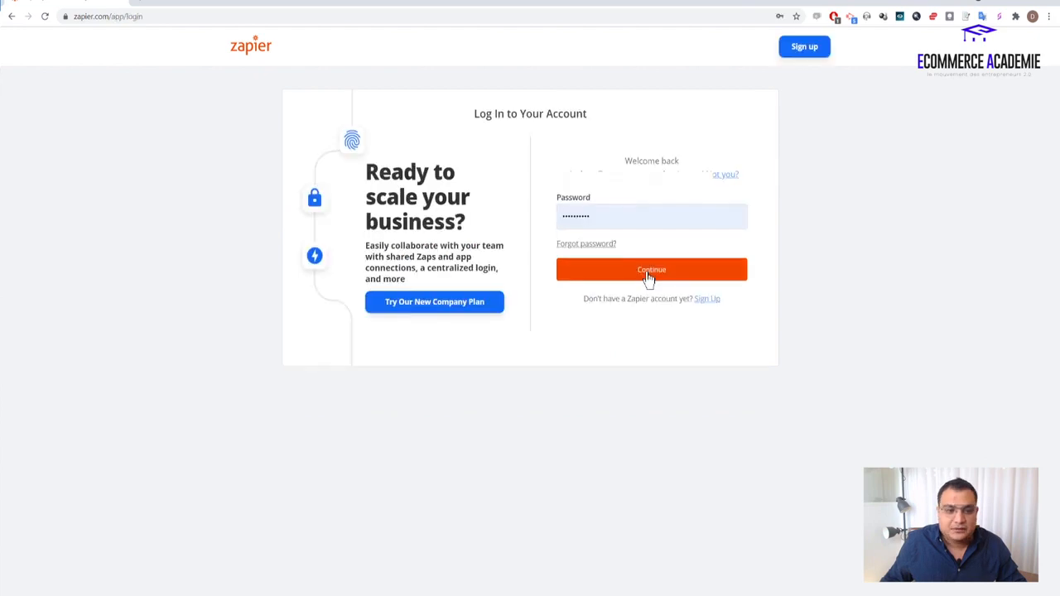
left_click(648, 276)
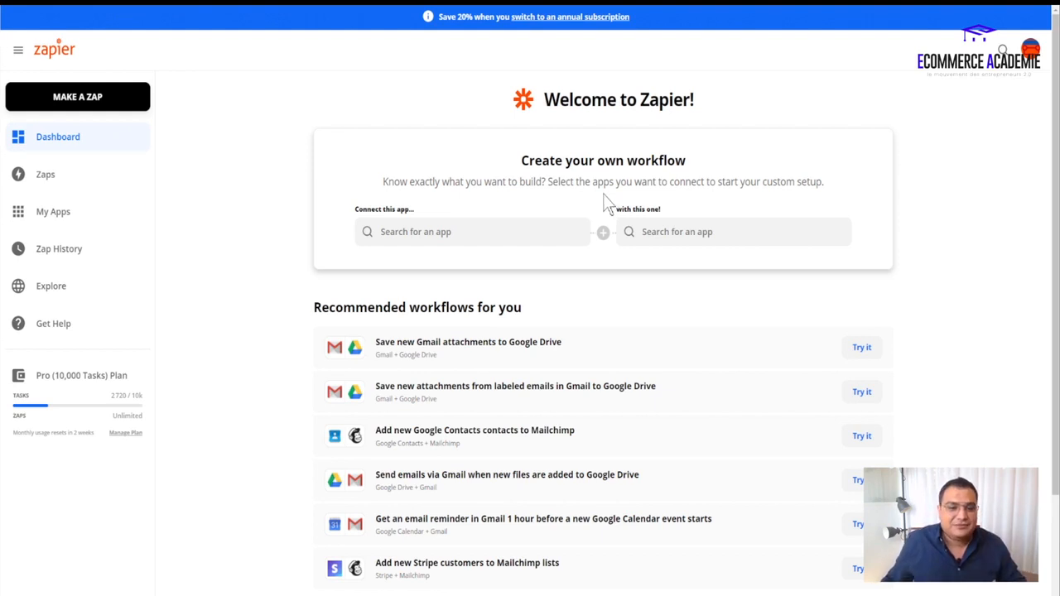
Set up a custom workflow connecting YouTube with Facebook Pages.
scroll(448, 347, "down", 2)
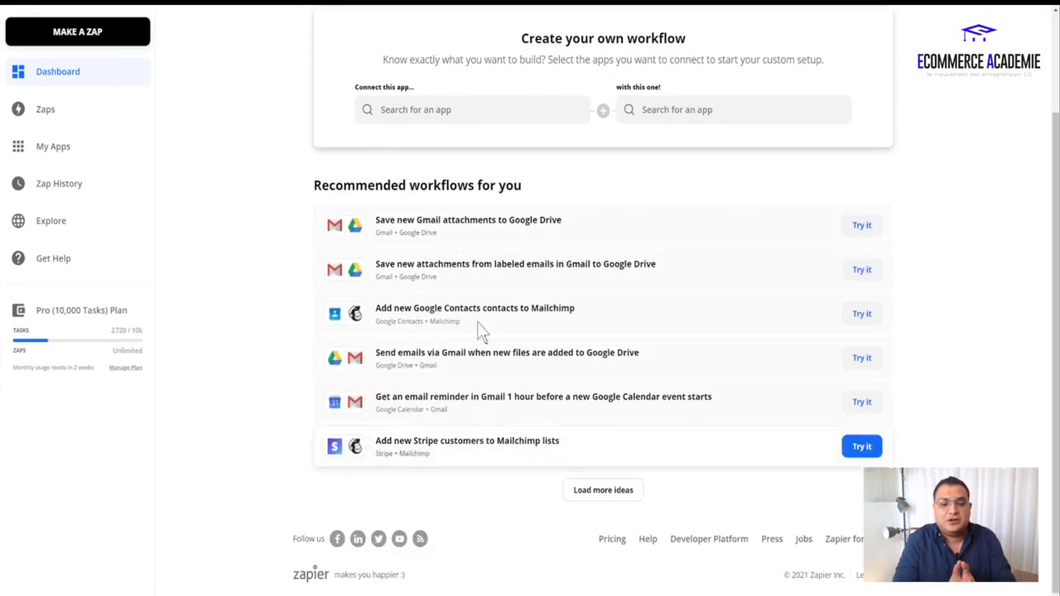
scroll(461, 225, "up", 2)
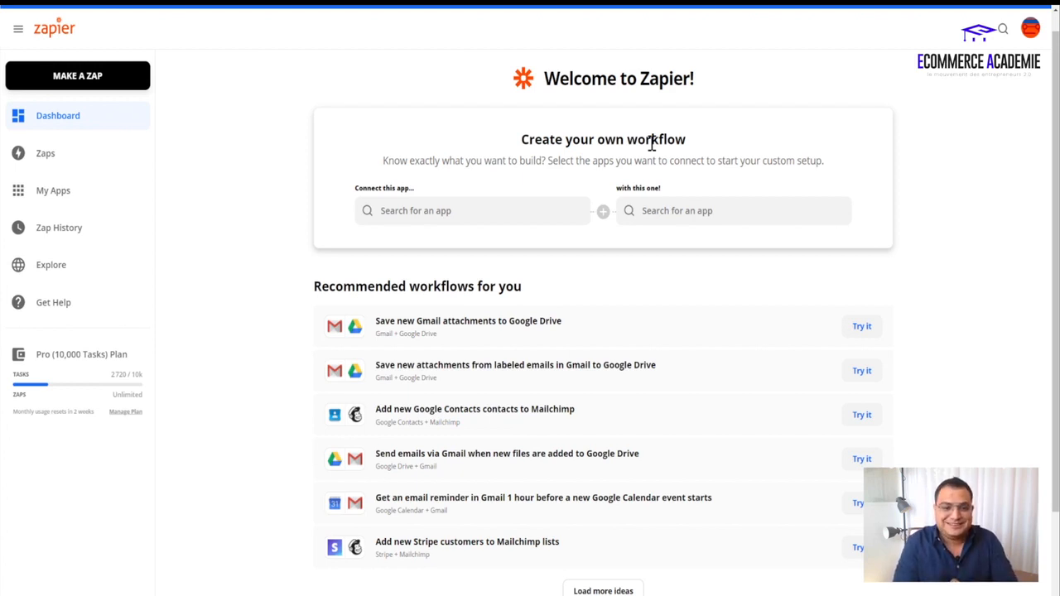
left_click(384, 212)
type("youtu")
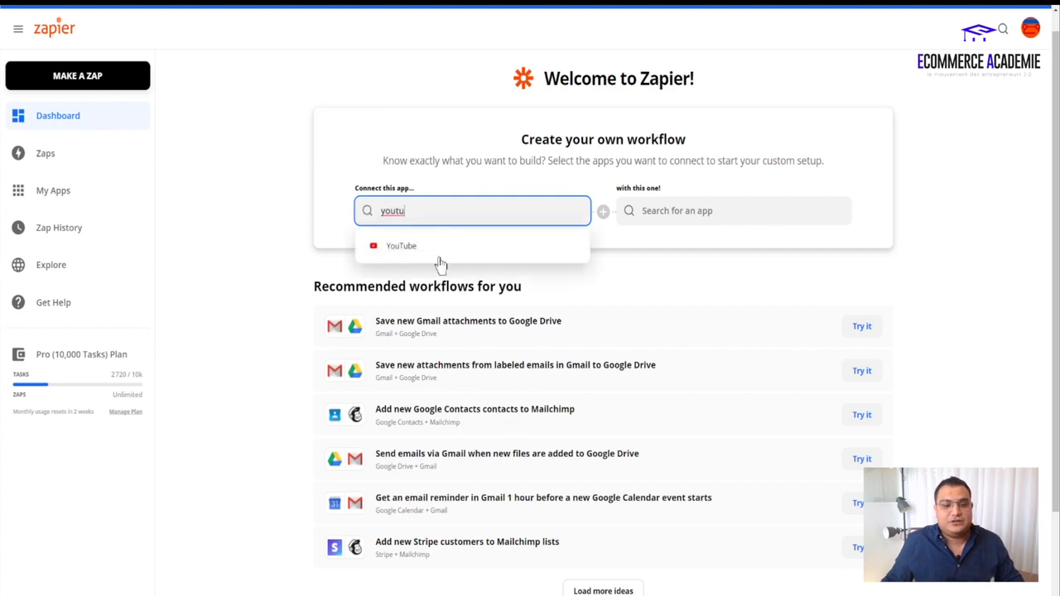
left_click(436, 257)
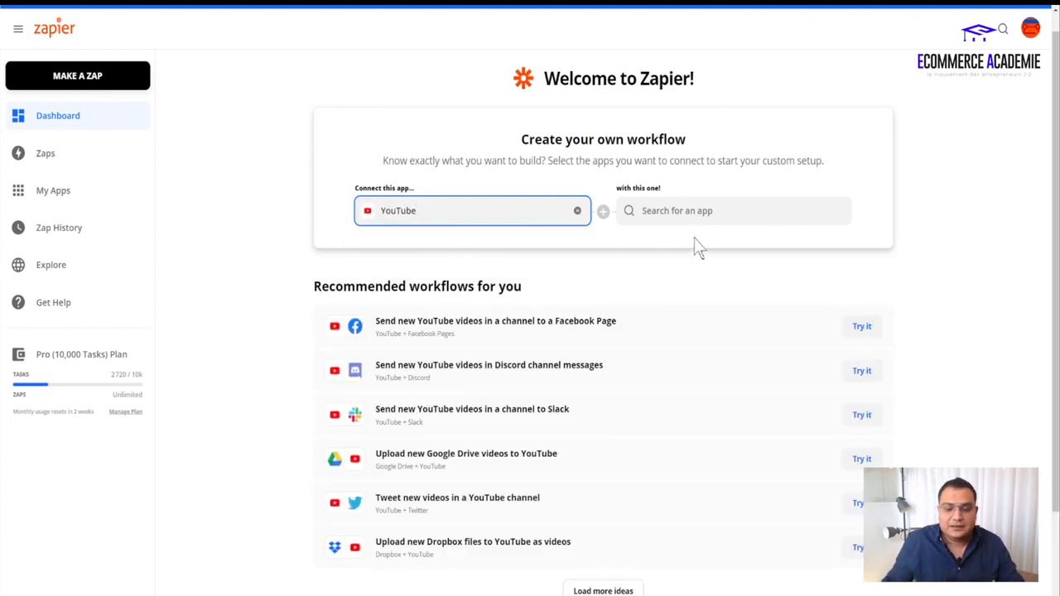
left_click(682, 217)
type("facebook")
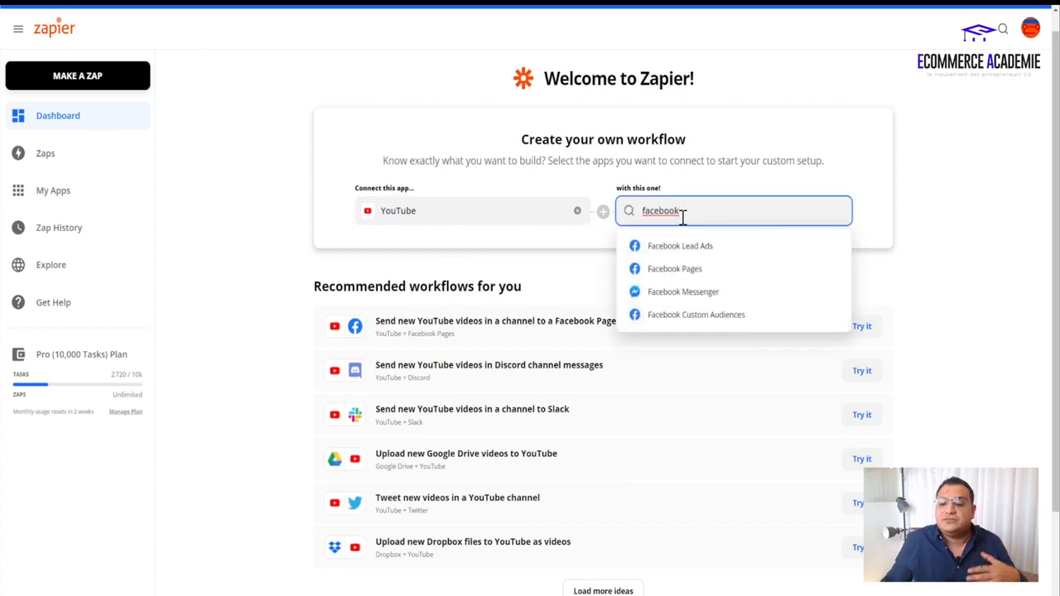
left_click(677, 272)
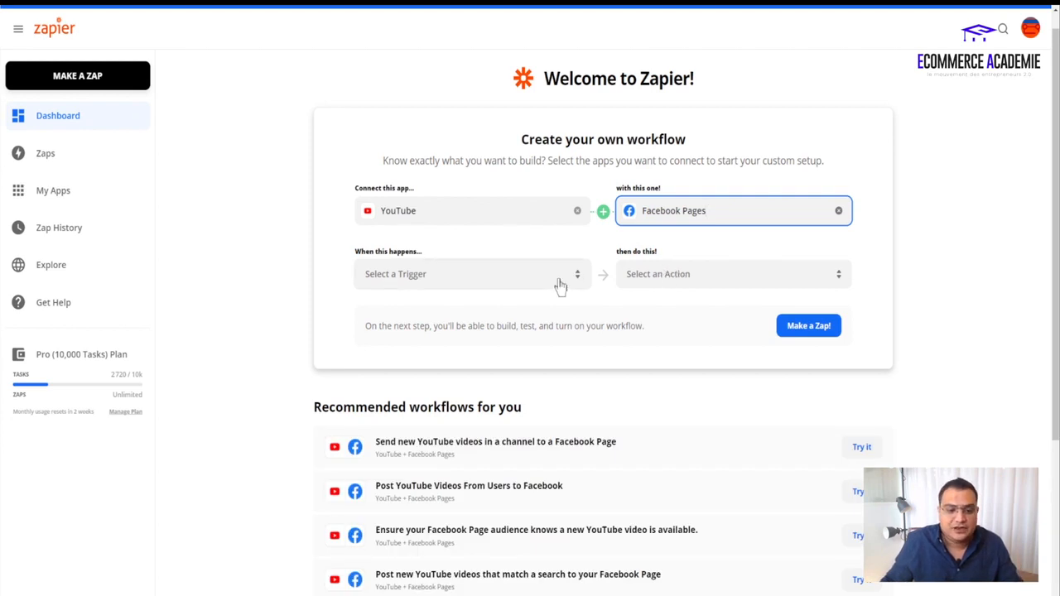
Choose New Video In Channel as the trigger and Create Page Post as the action, and open the workflow in the Zap editor.
left_click(484, 275)
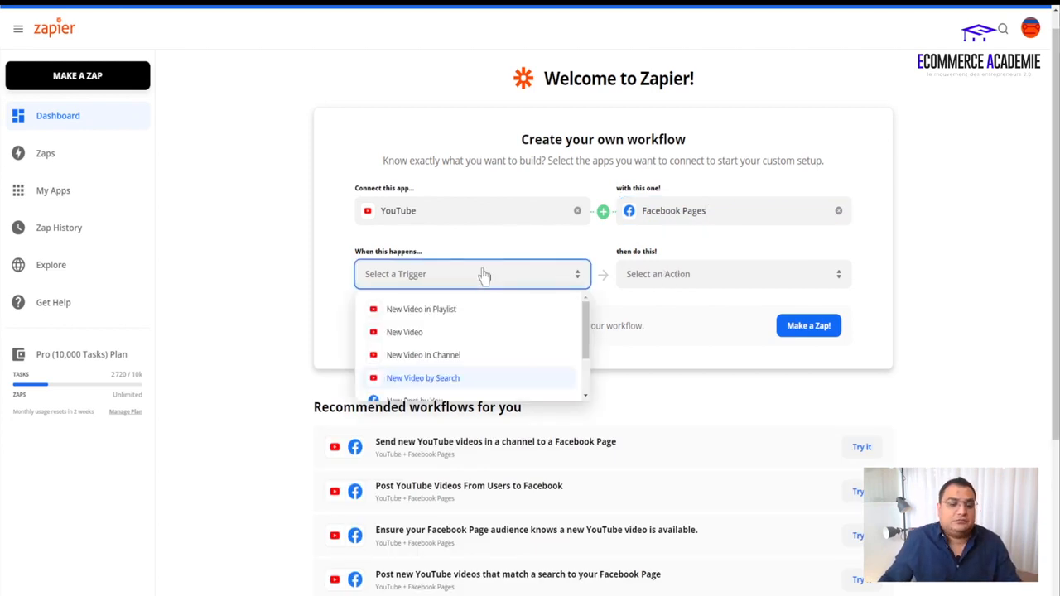
left_click(446, 356)
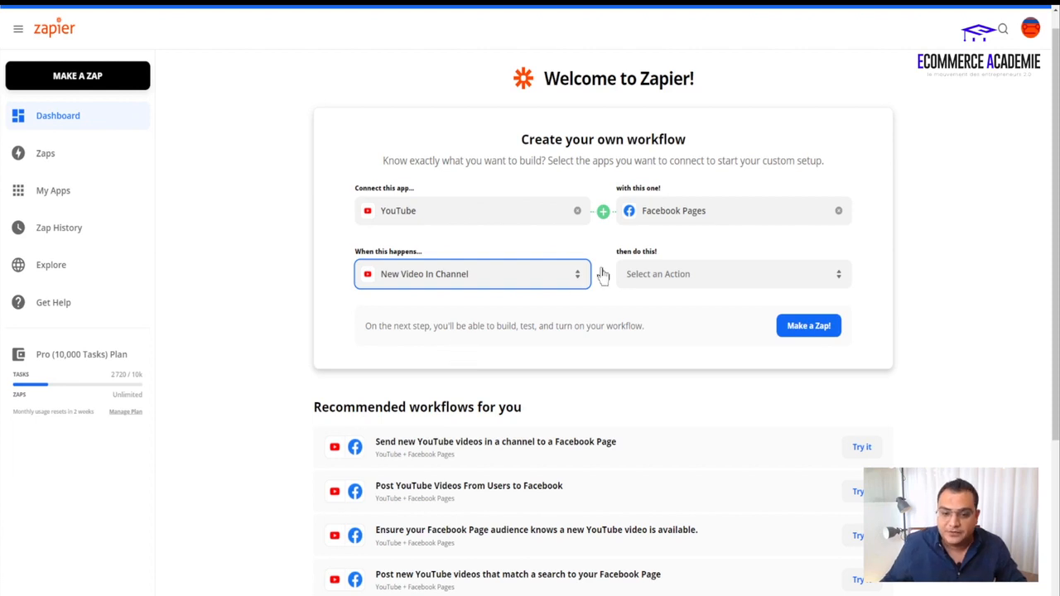
left_click(643, 284)
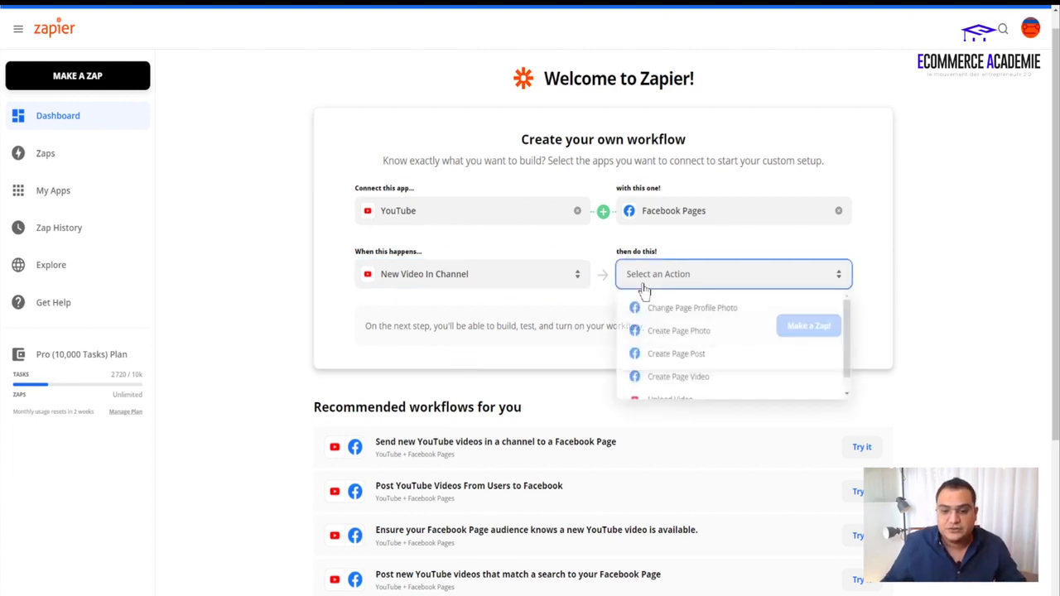
left_click(701, 365)
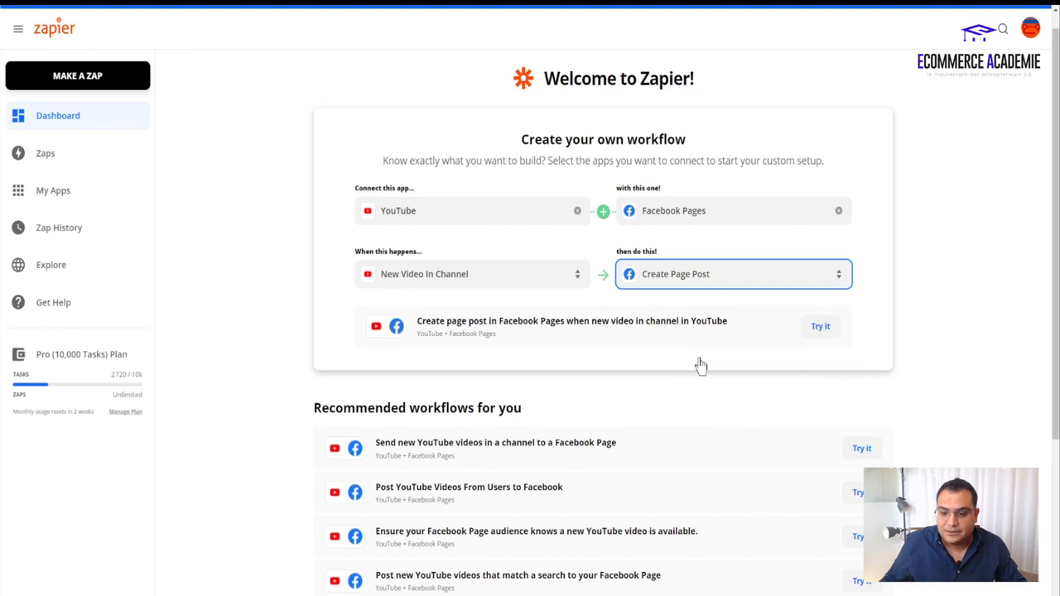
left_click(824, 333)
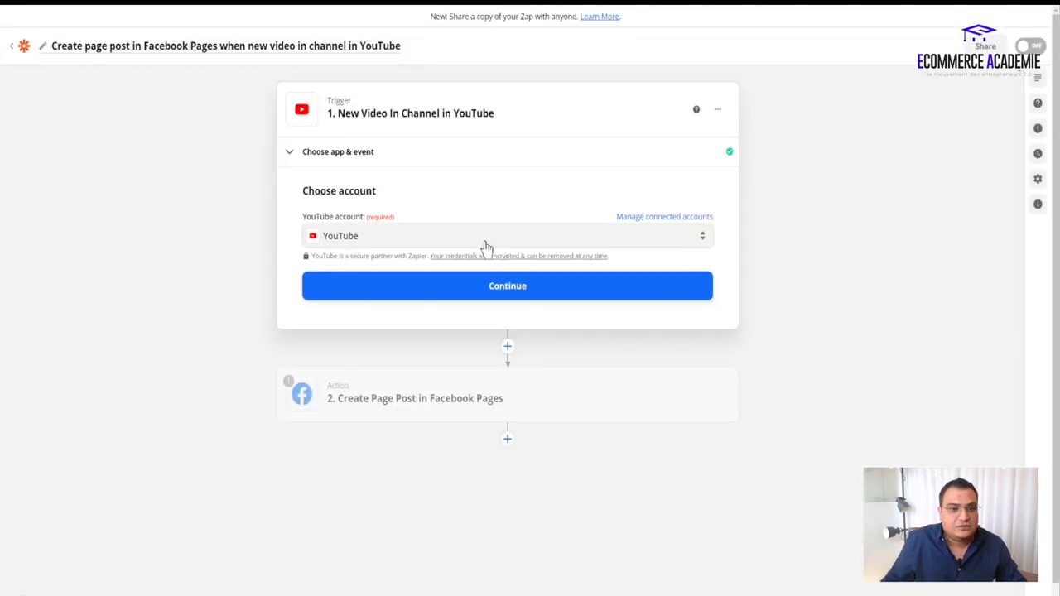
Keep the connected YouTube account for the trigger and continue to the trigger setup.
left_click(486, 241)
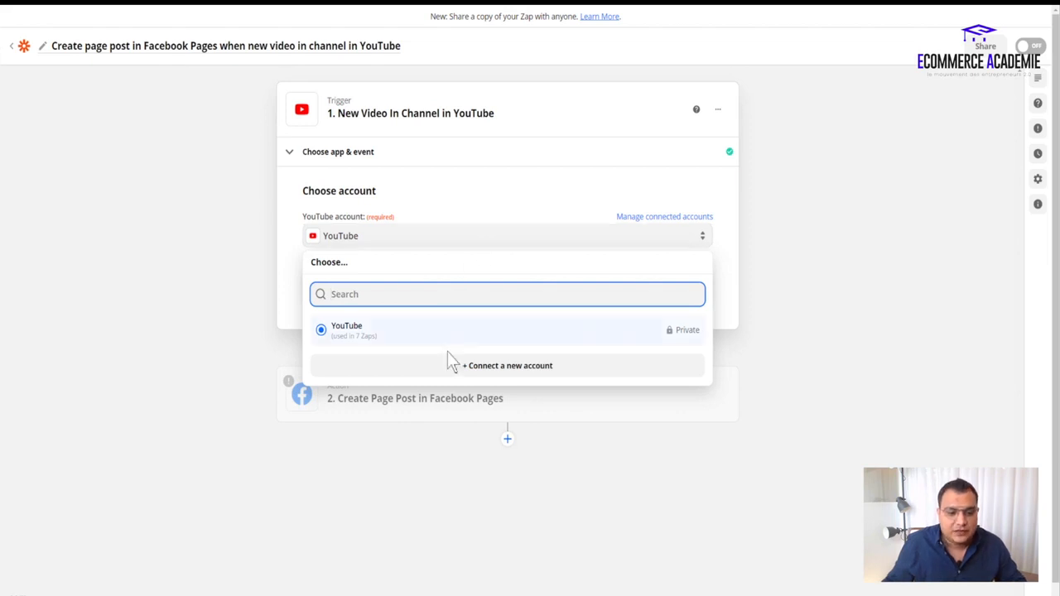
left_click(278, 235)
left_click(516, 292)
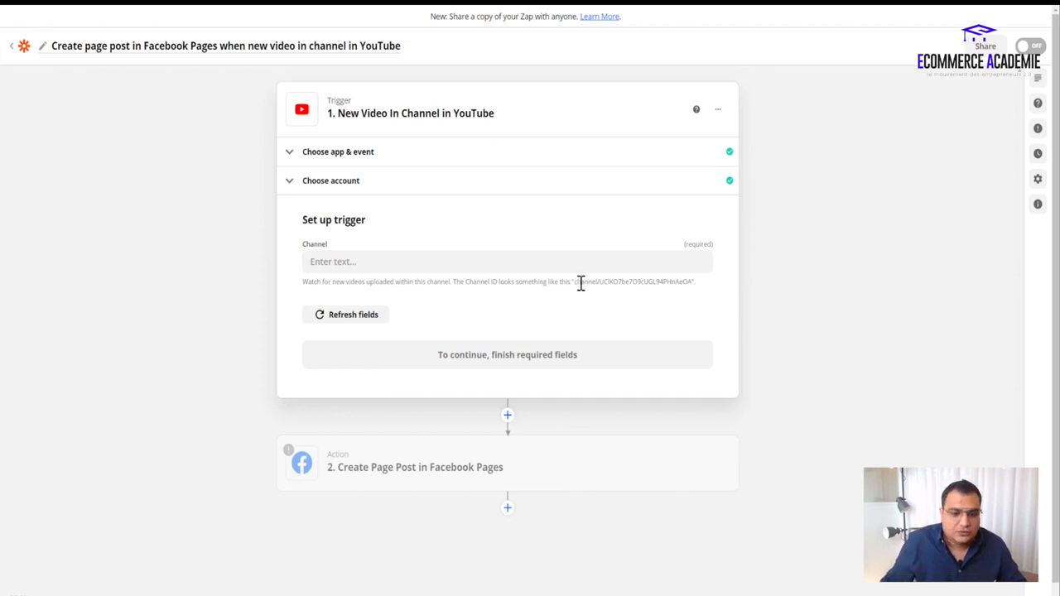
Set the trigger's channel to channel/UCyenxz0qFVGMST8dhvKwHRA and continue to the trigger test.
left_click_drag(574, 281, 694, 282)
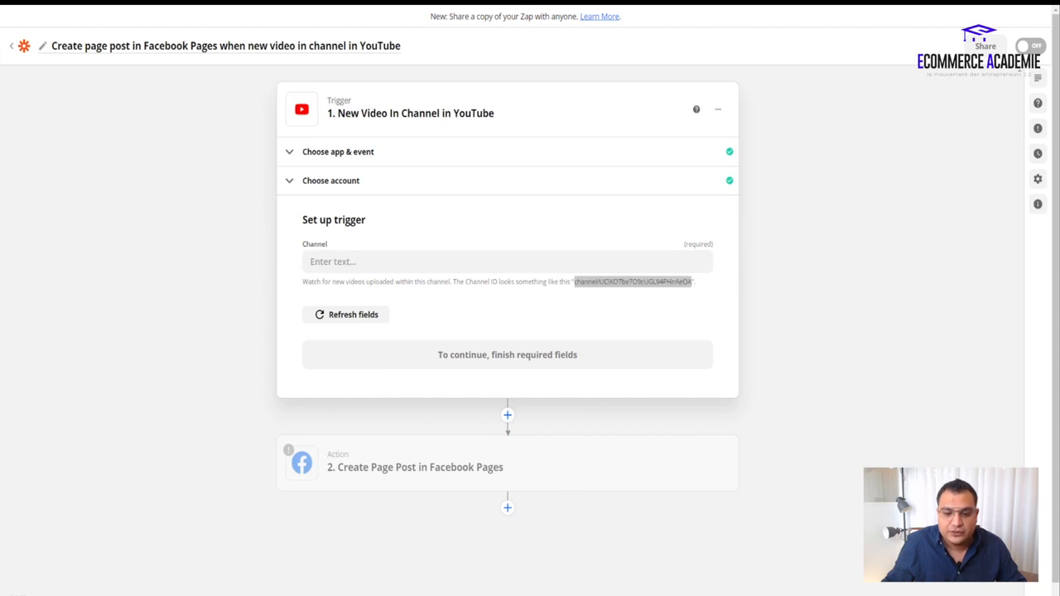
left_click(339, 261)
type("channel/UCyenxz0qFVGMST8dhvKwHRA")
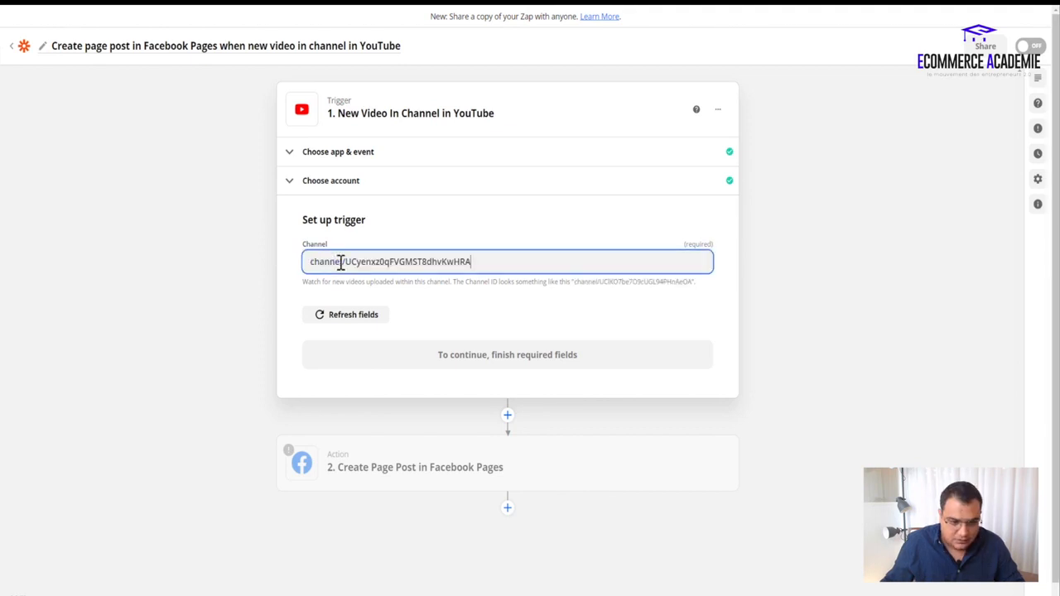
left_click(455, 319)
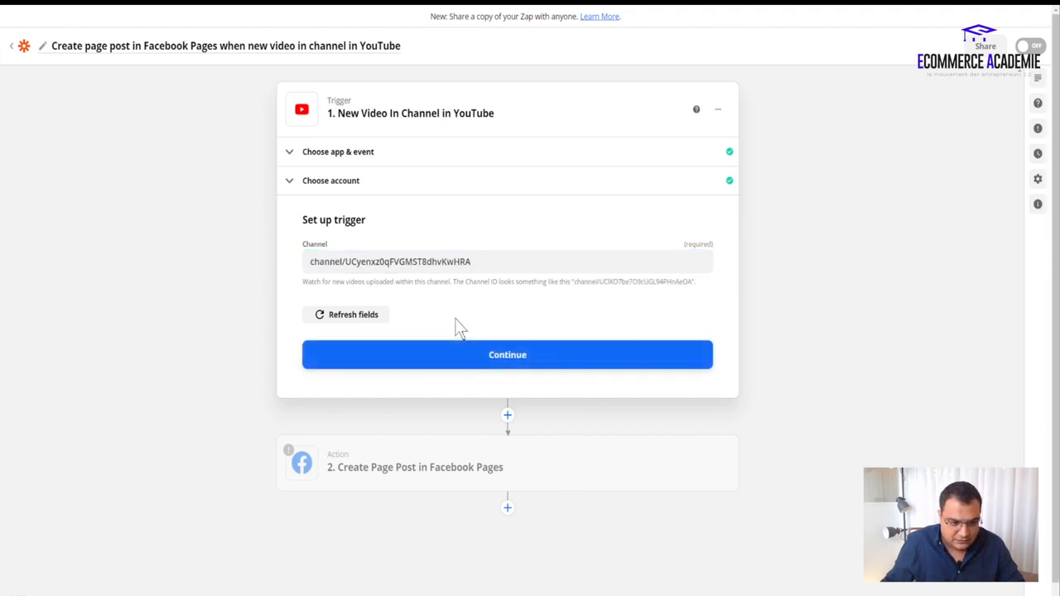
left_click(546, 362)
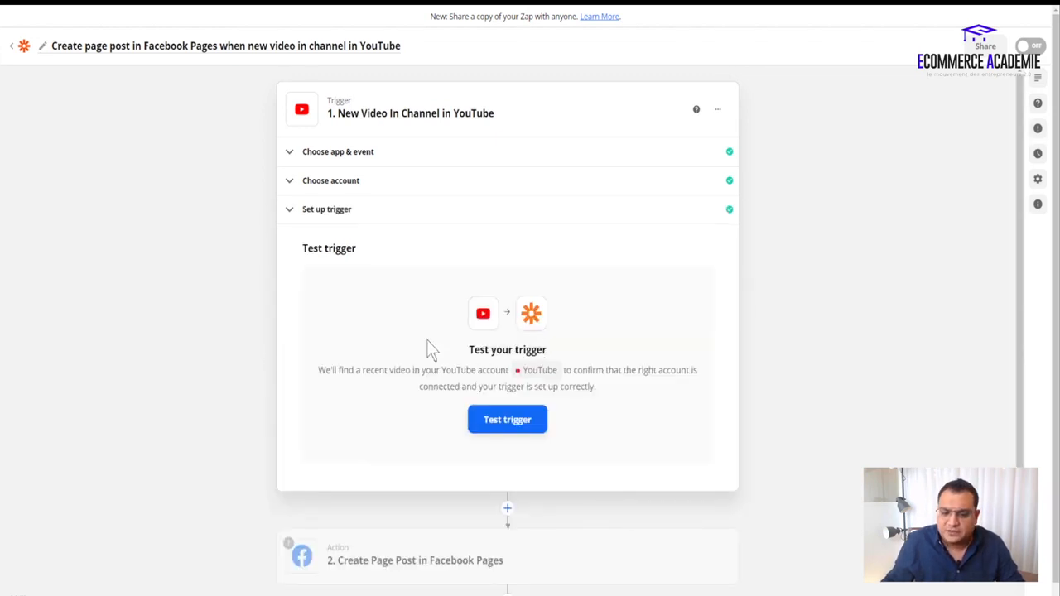
Test the YouTube trigger, review the sample video data and continue to the Facebook Pages action.
left_click(508, 441)
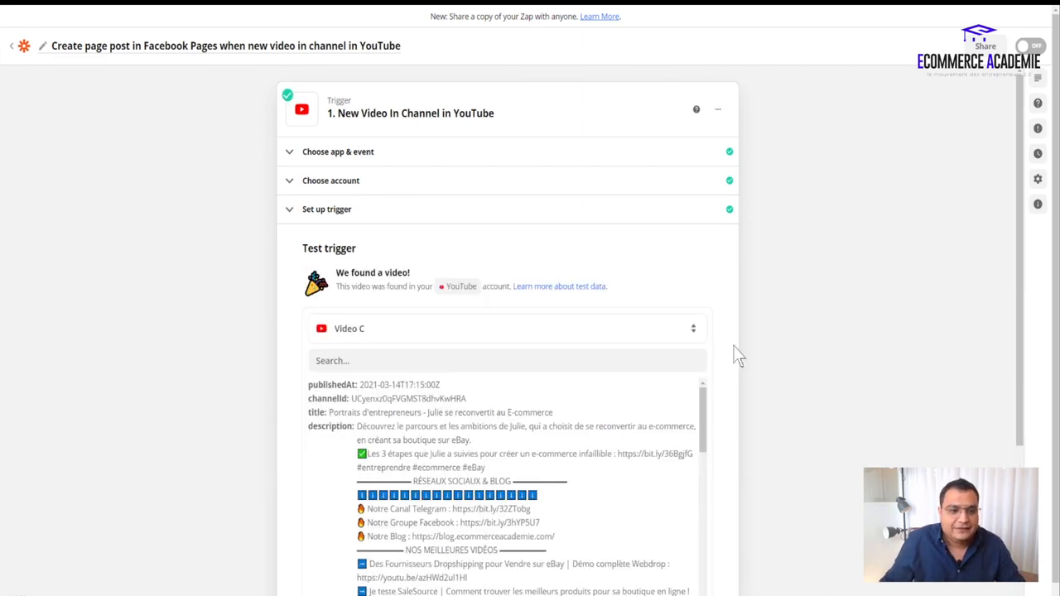
scroll(737, 356, "down", 1)
scroll(737, 356, "down", 1)
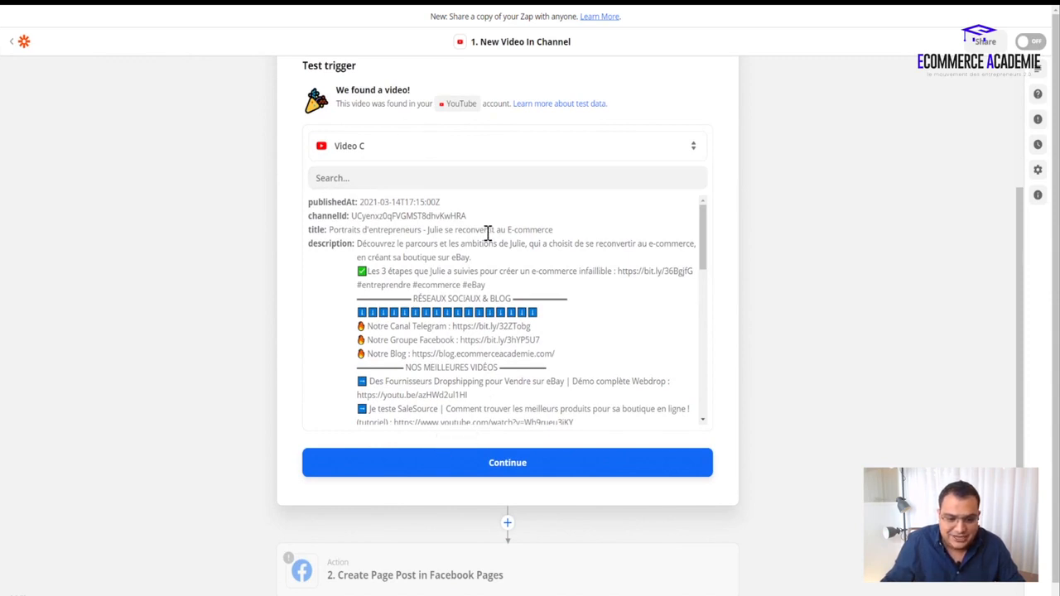
left_click(501, 465)
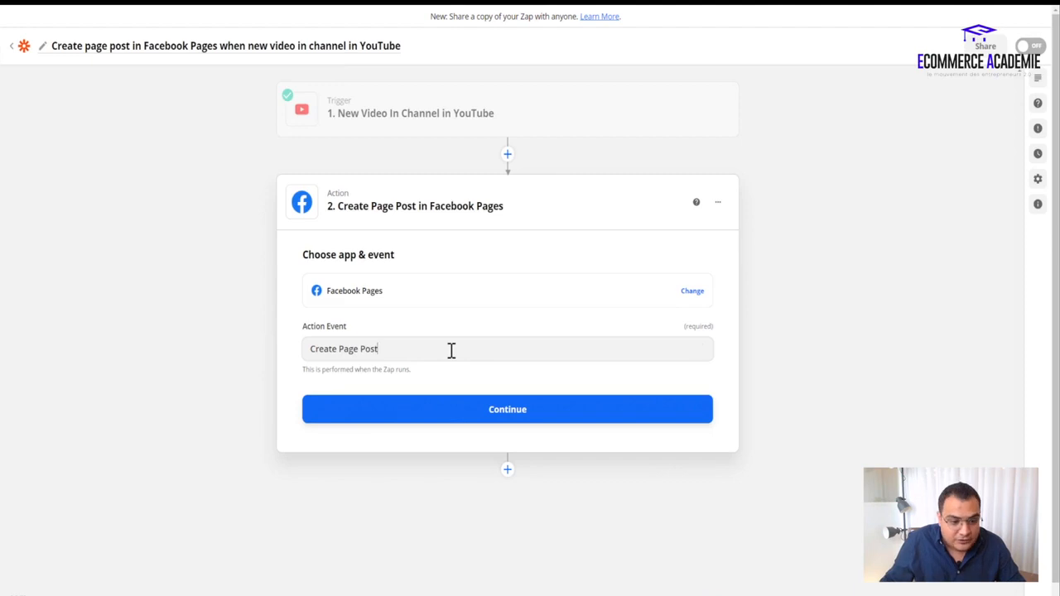
Keep Create Page Post as the action event and select the connected Facebook Pages account for the action.
left_click(451, 350)
left_click(294, 314)
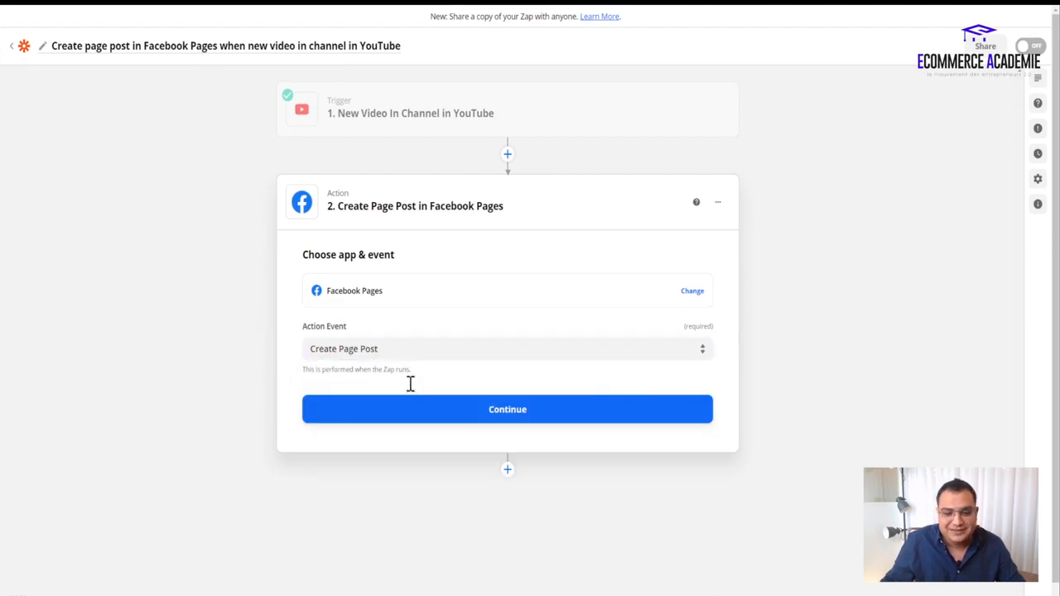
left_click(535, 423)
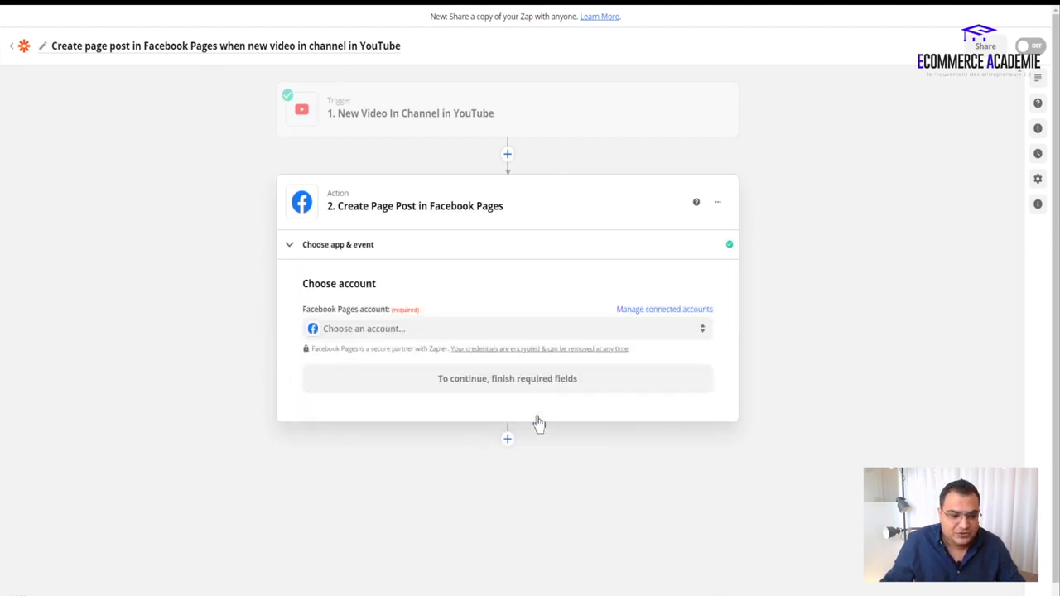
left_click(362, 337)
left_click(352, 431)
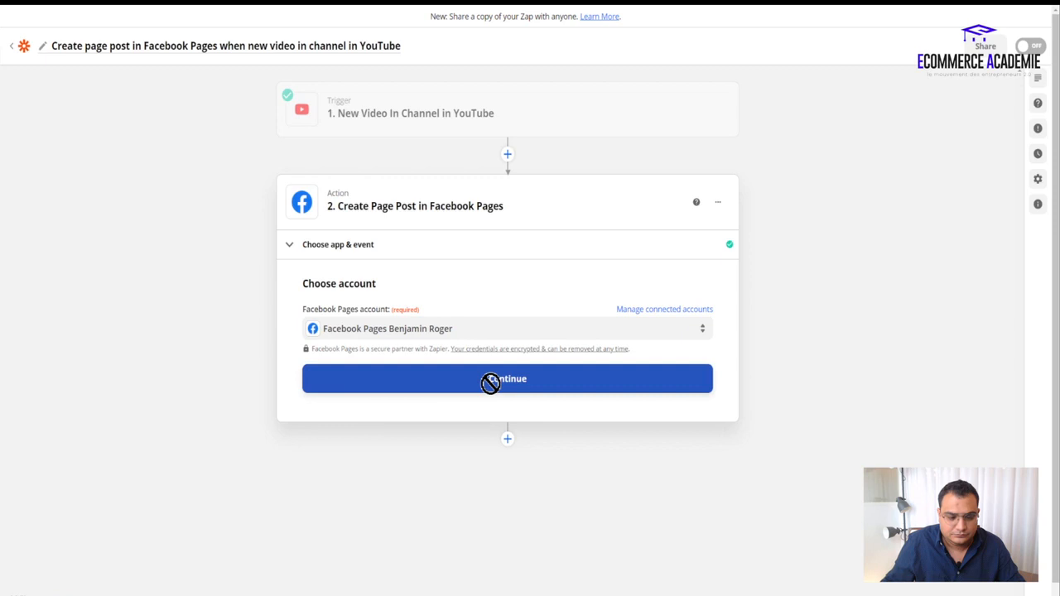
left_click(519, 389)
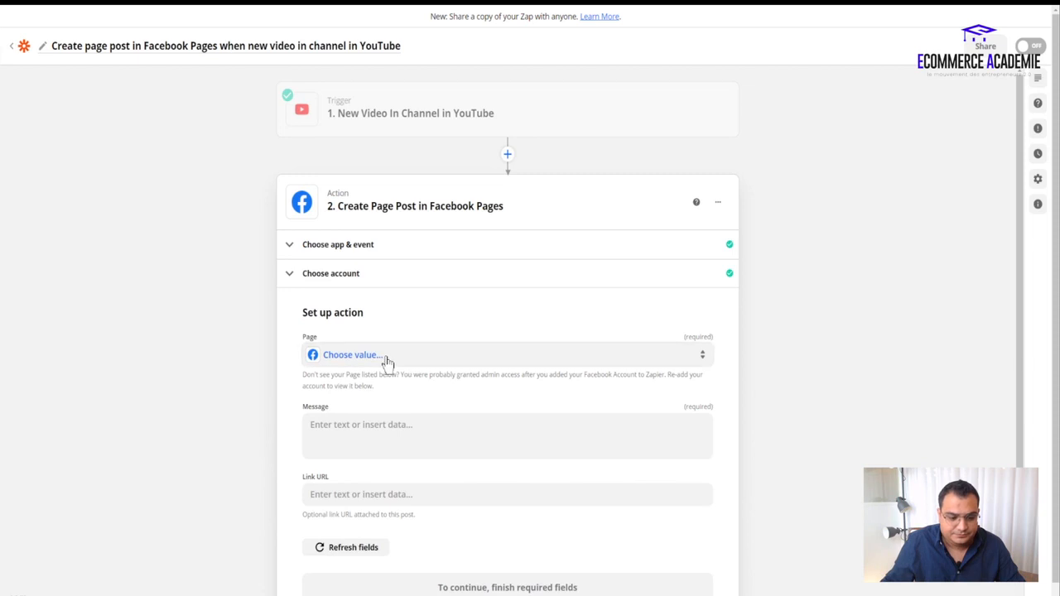
Set the action's page to Eca Blog and enter "Découvrez ma nouvelle vidéo :" as the post message.
left_click(387, 358)
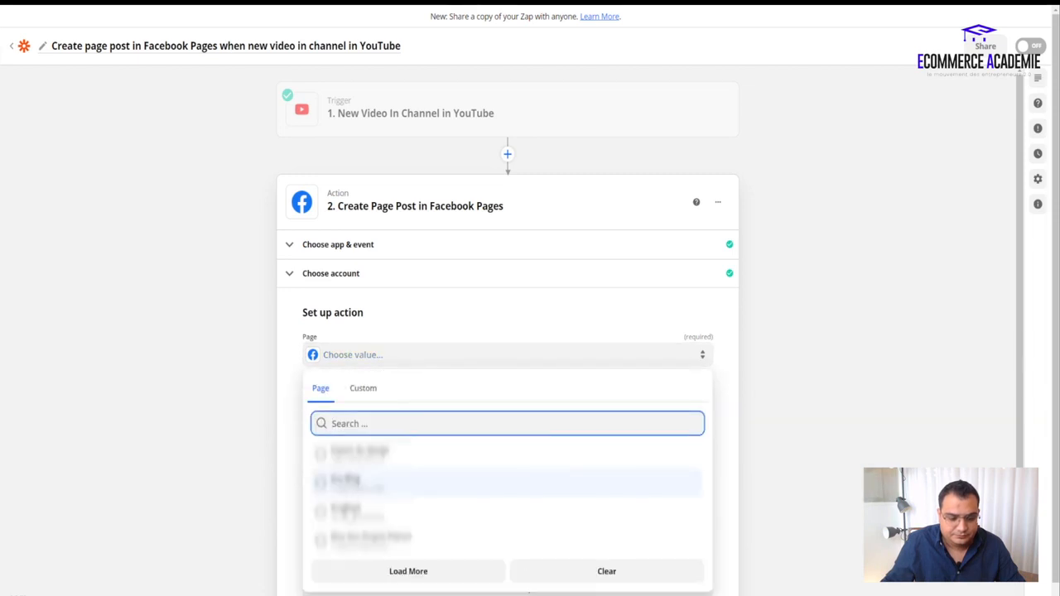
left_click(351, 484)
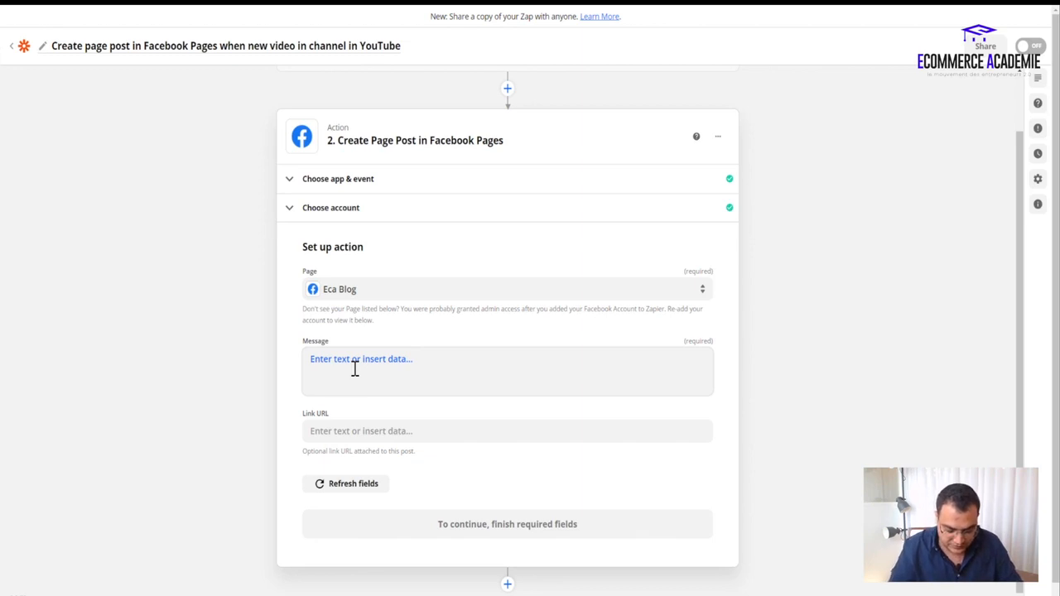
left_click(356, 364)
type("D")
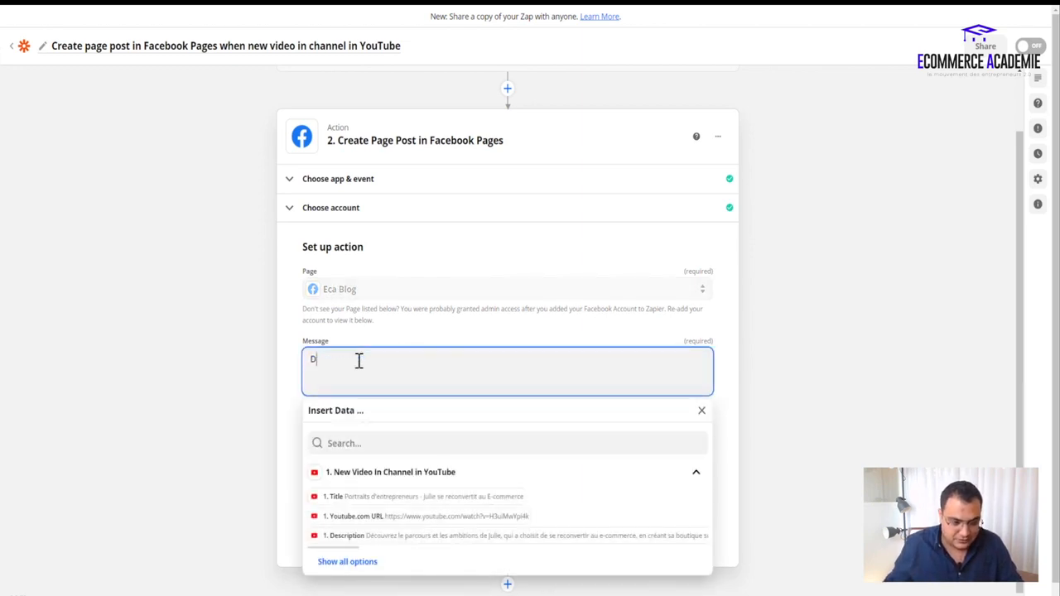
type("écouvr")
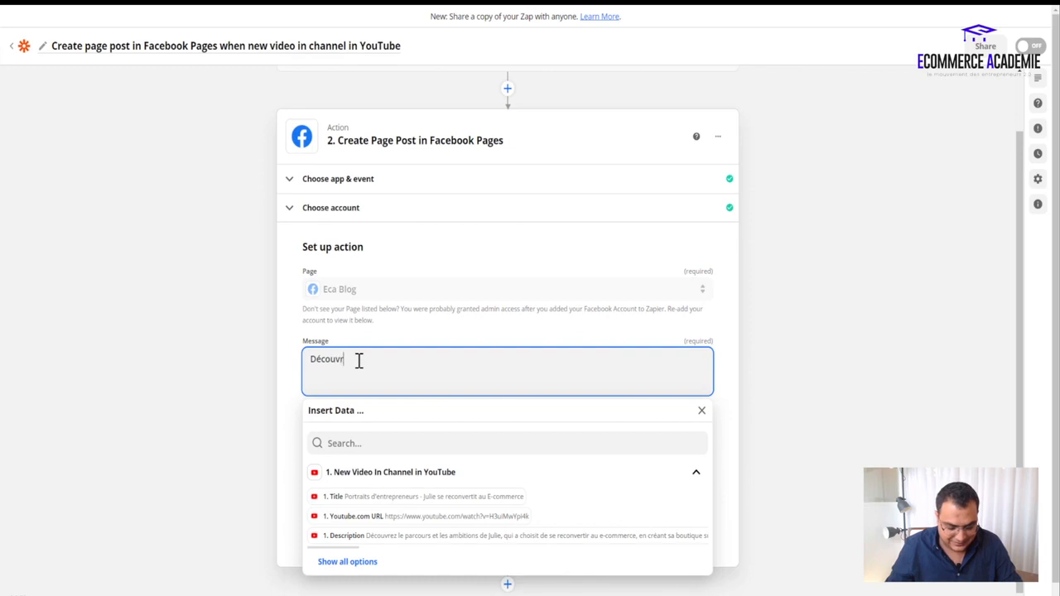
type("ez ma ")
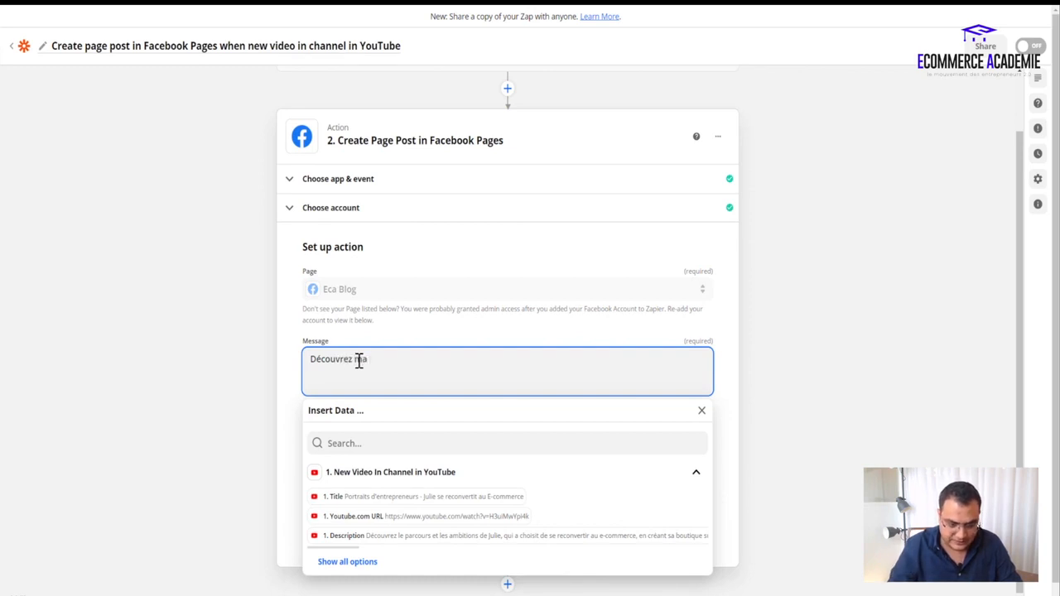
type("nouvel")
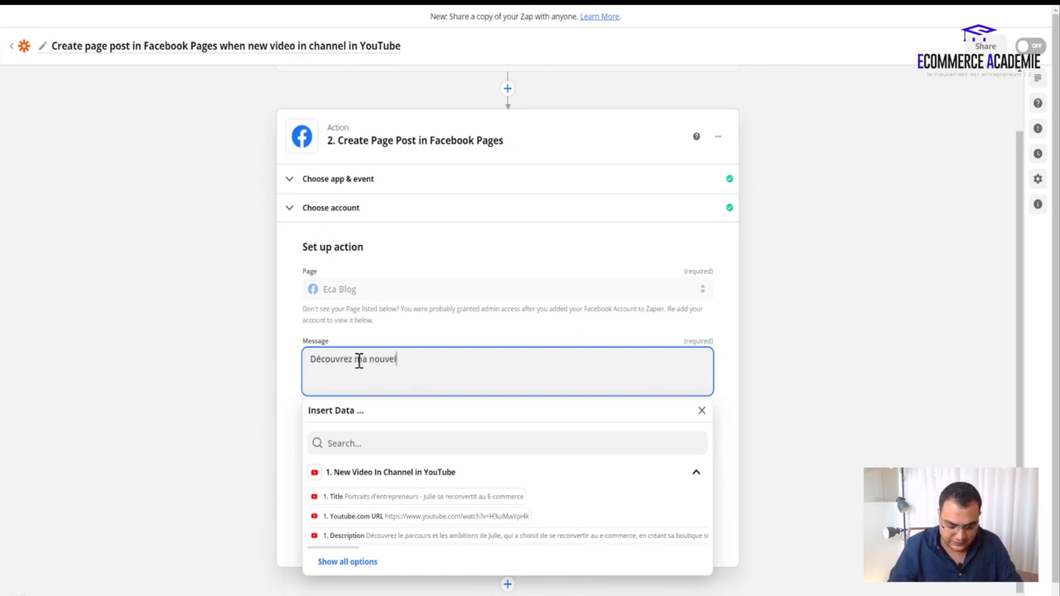
type("le vidéo ")
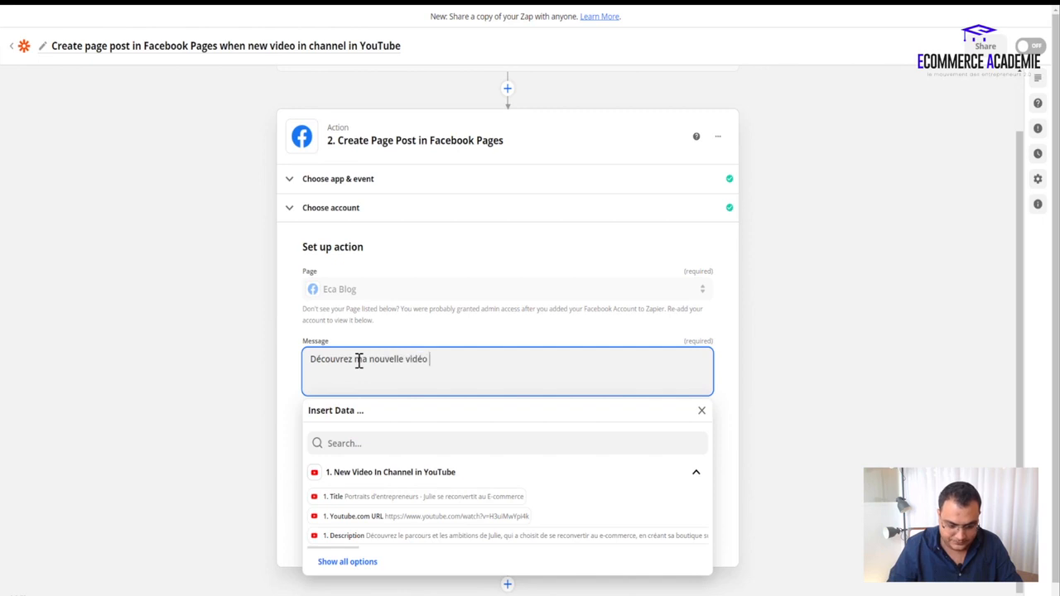
type(":")
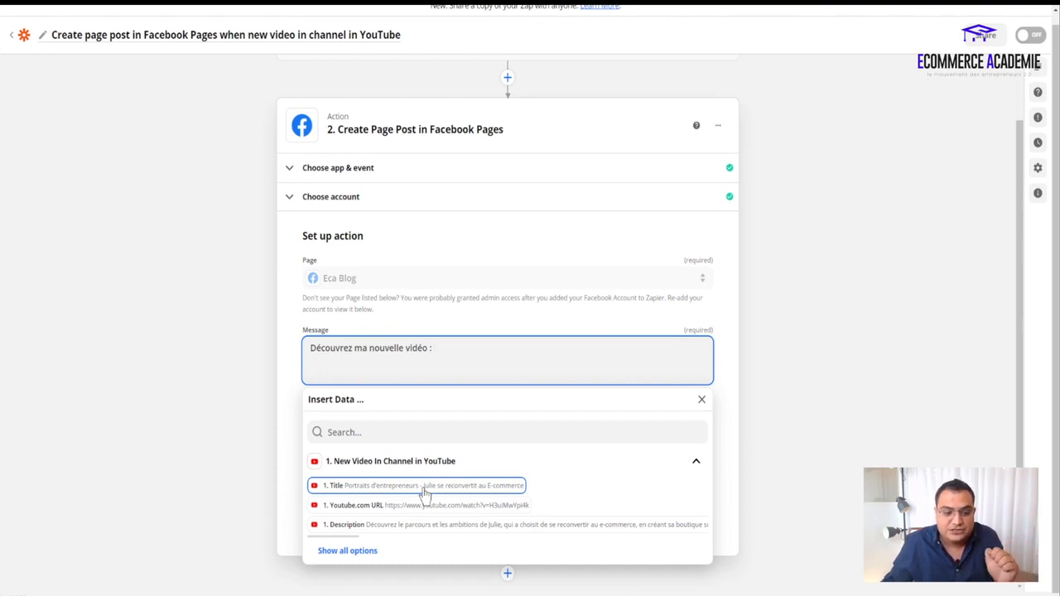
Append the video's Title, a period and its Description to the Facebook post message.
left_click(424, 493)
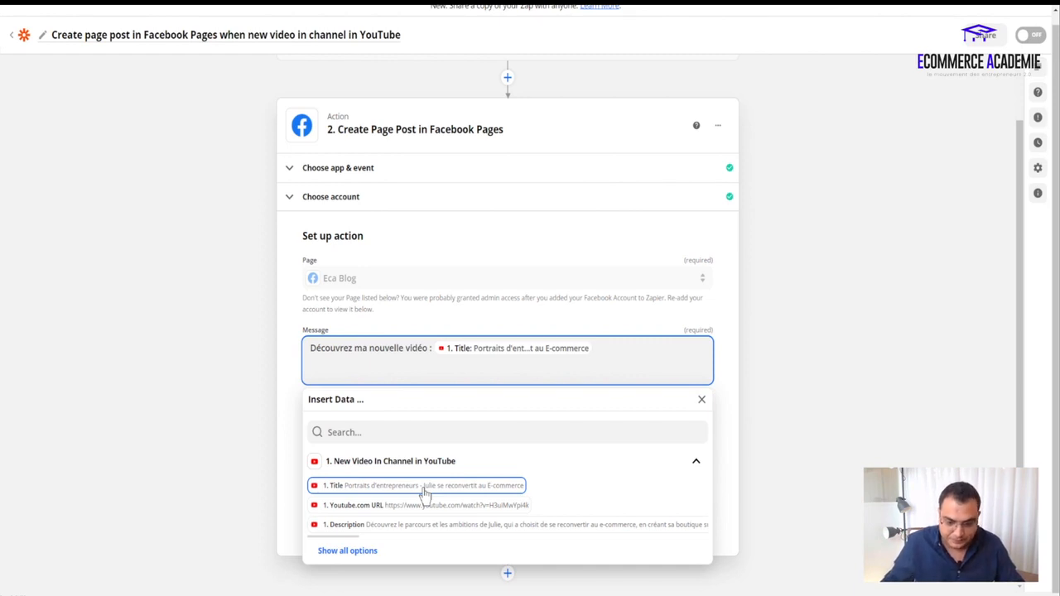
type(".")
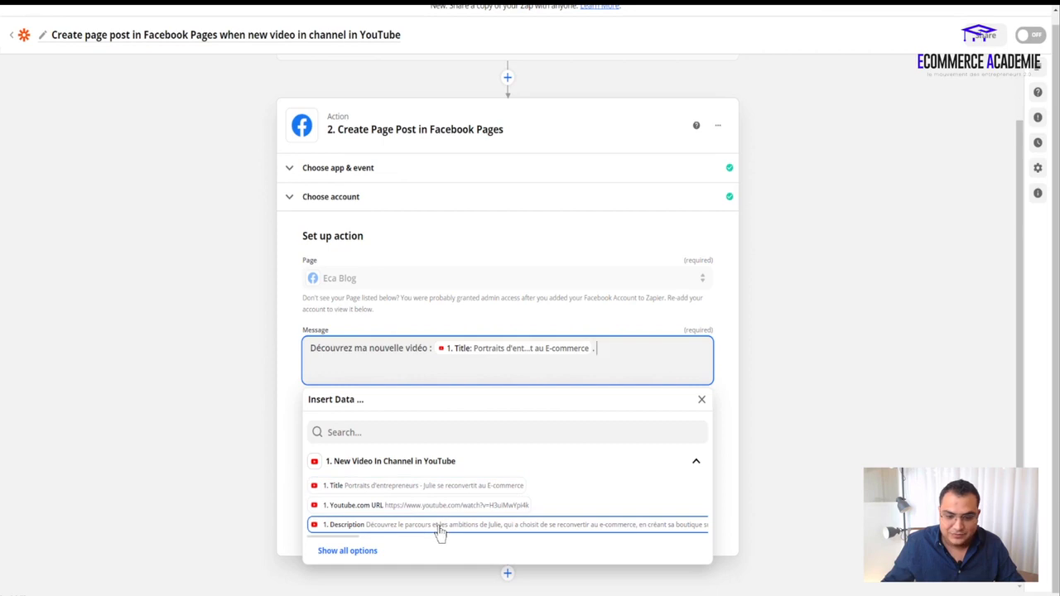
left_click(428, 522)
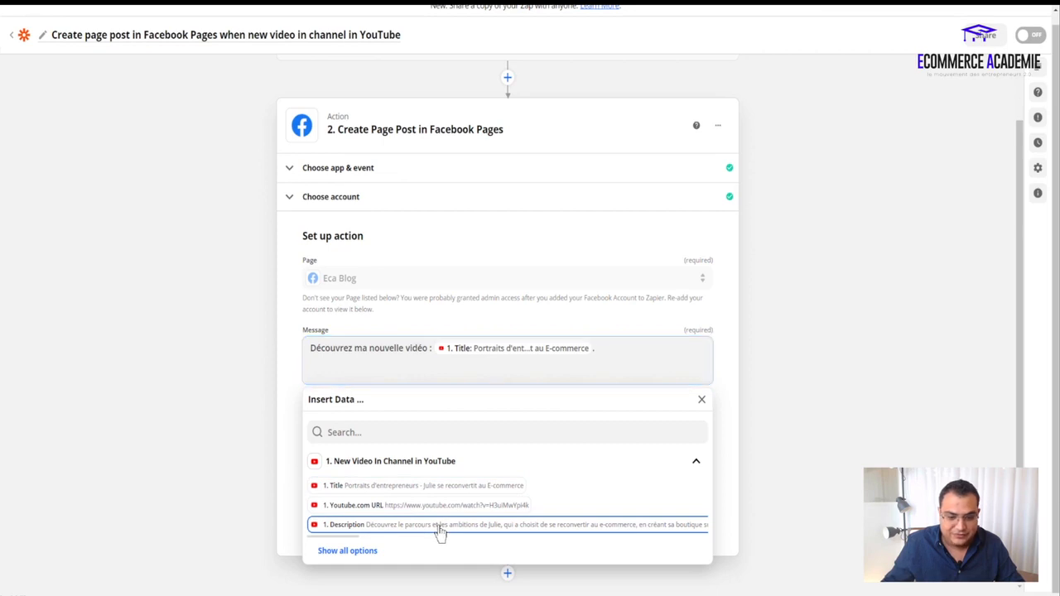
left_click(292, 363)
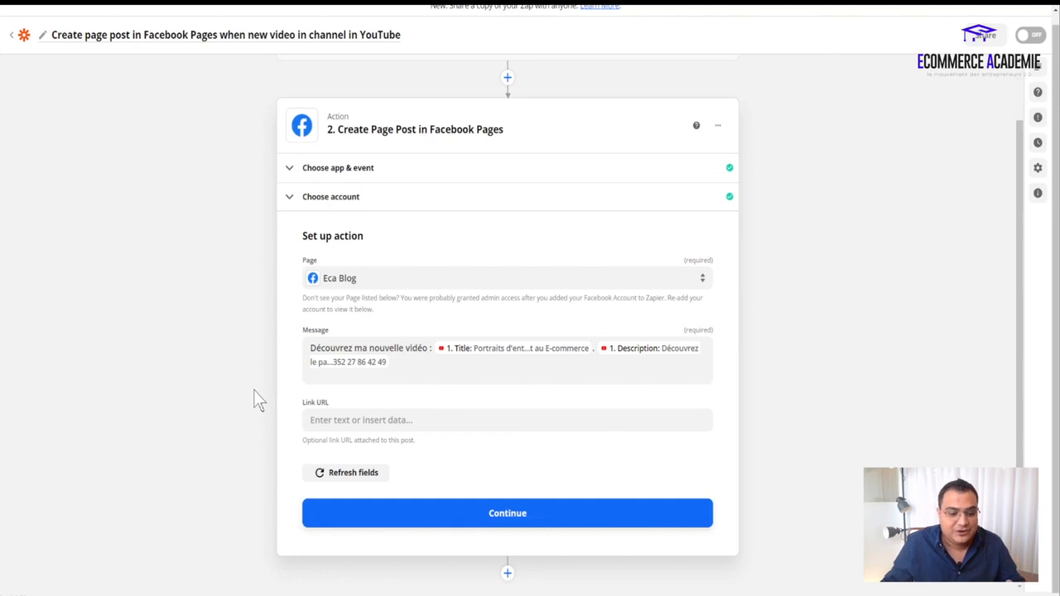
Set the post's Link URL to the Youtube.com URL from the New Video In Channel trigger.
left_click(334, 424)
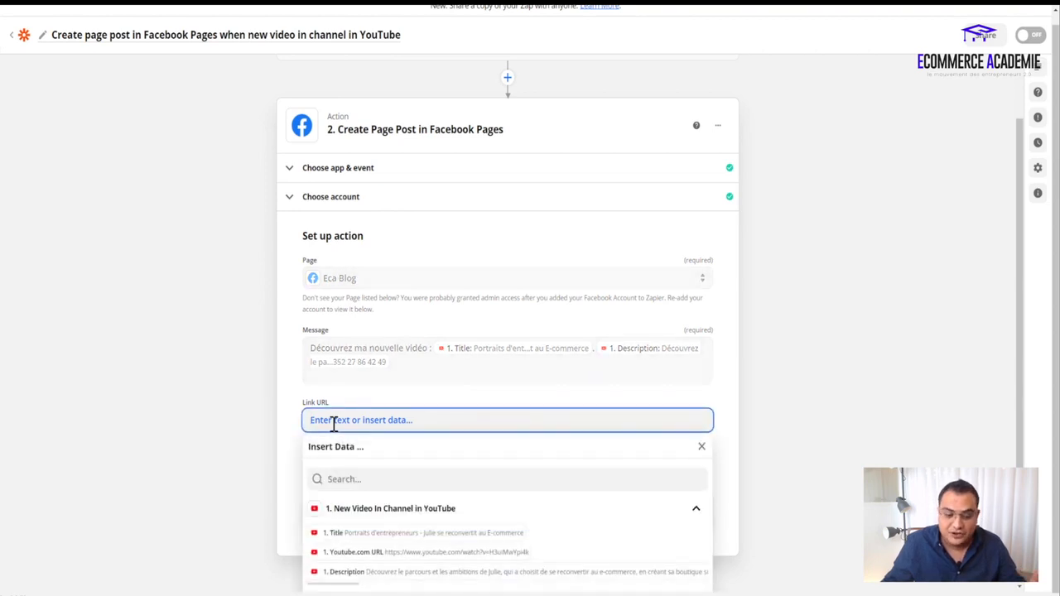
left_click(359, 553)
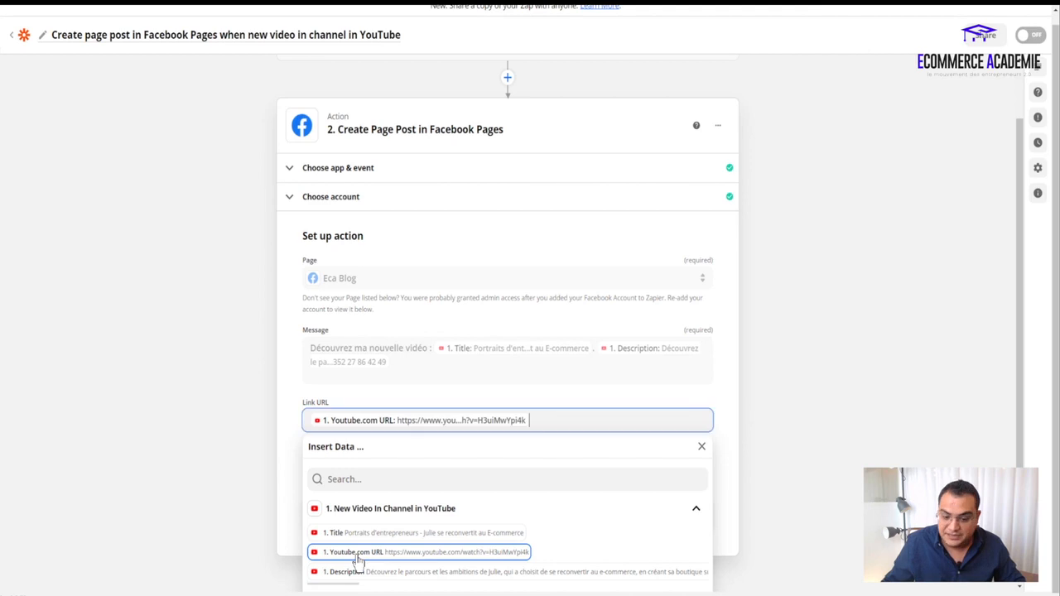
left_click(284, 399)
Continue to the Facebook Pages action test, review the post data and skip the test.
left_click(363, 512)
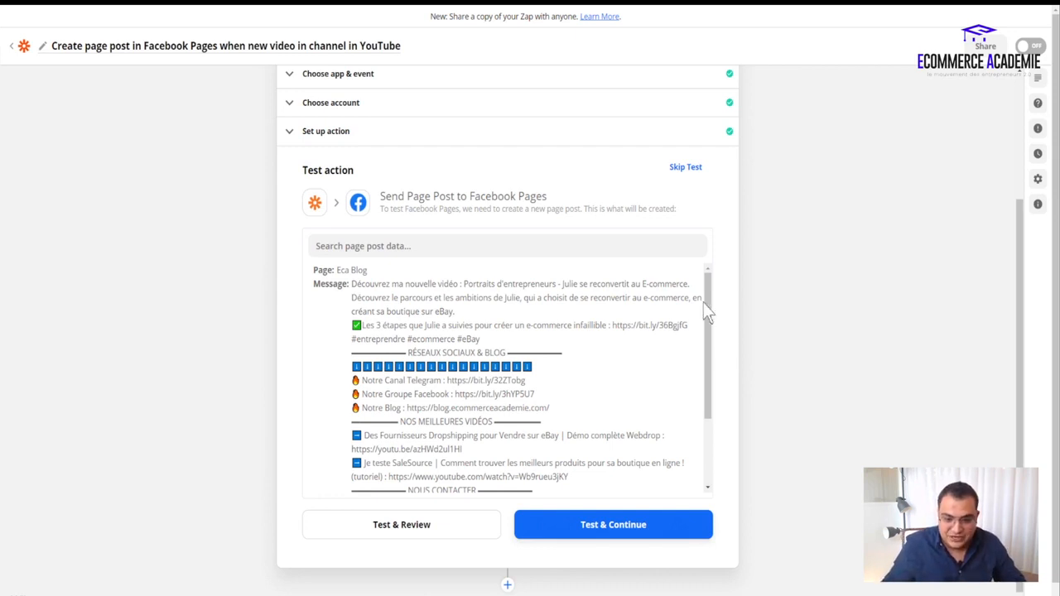
left_click(623, 530)
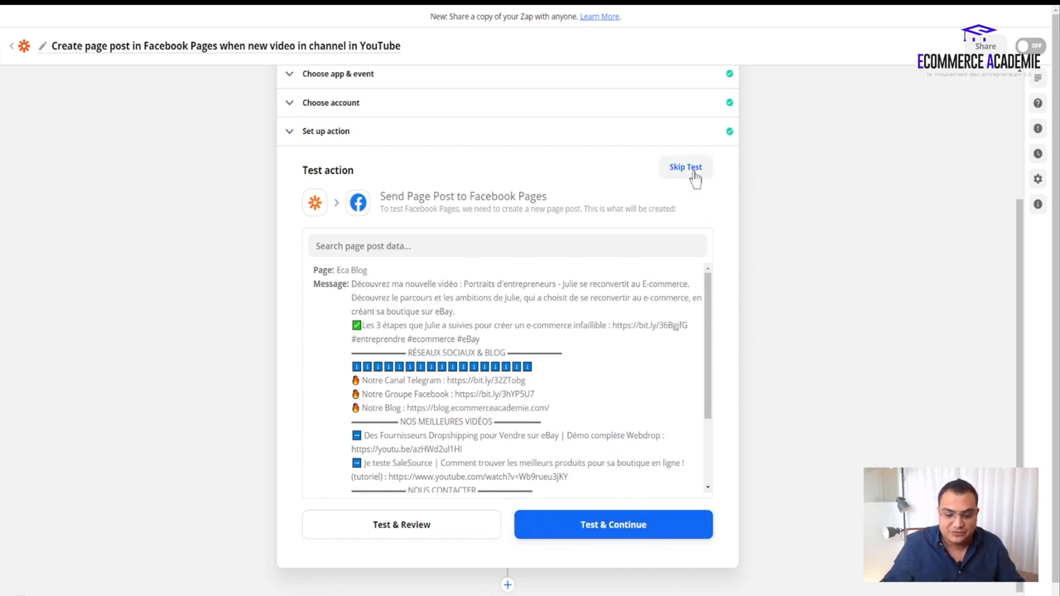
left_click(687, 170)
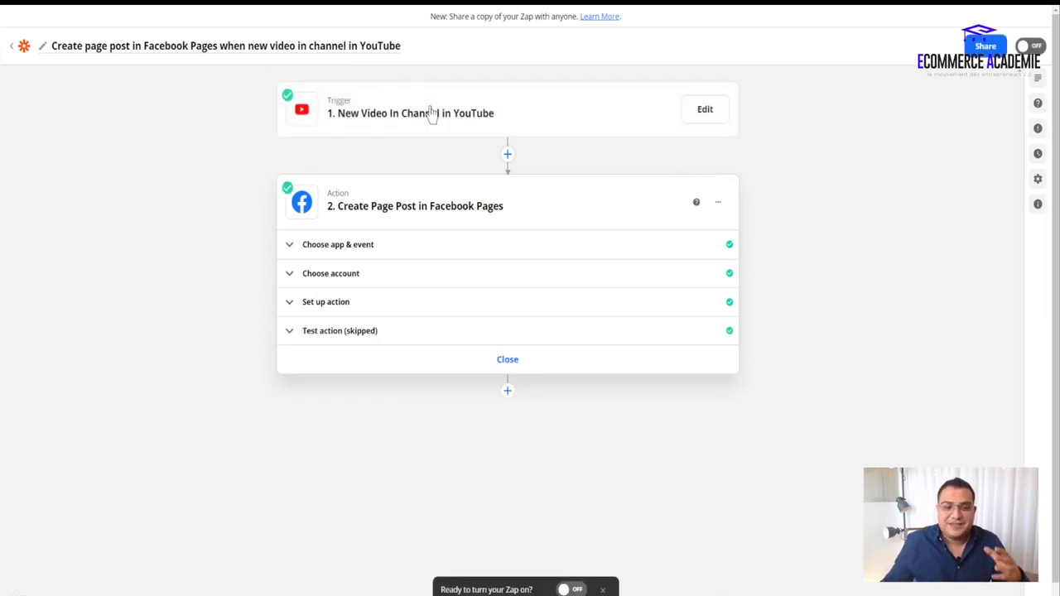
Add the prefix "Demo vidéo : " to the start of the Zap's name.
left_click(108, 51)
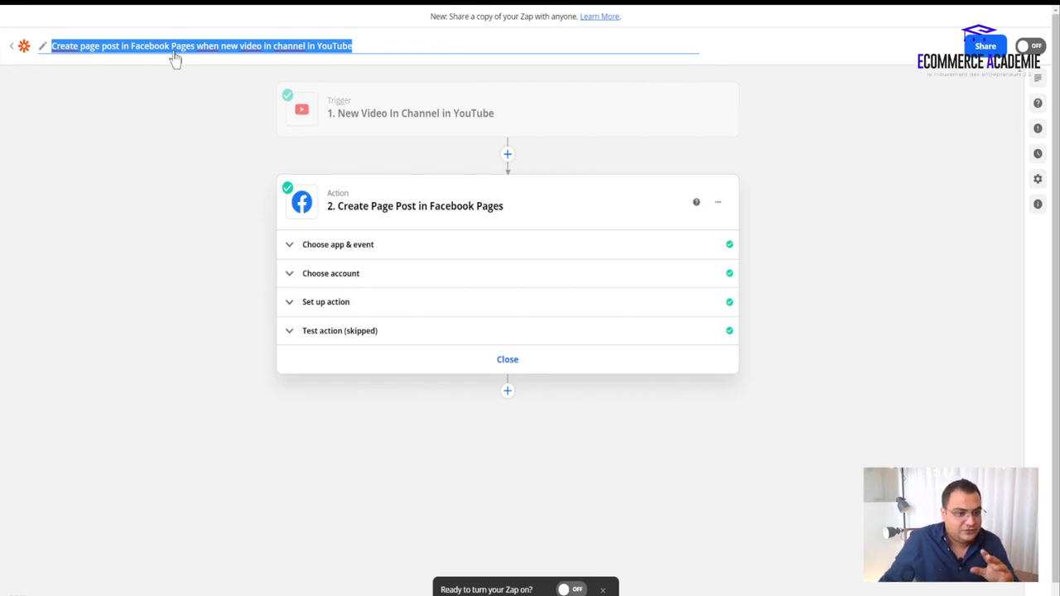
left_click(58, 51)
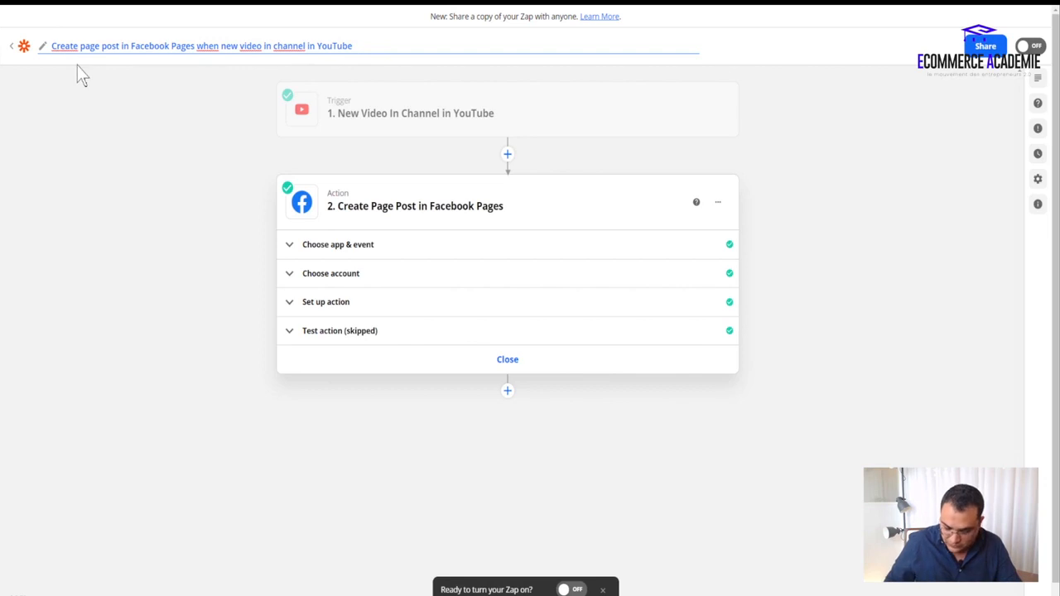
type("Demo v")
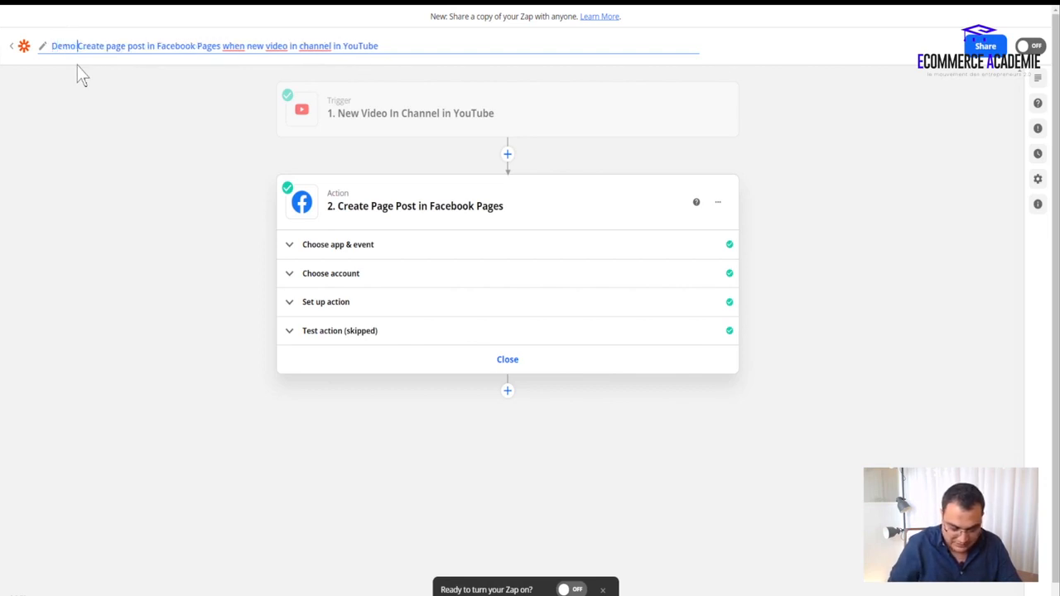
type("idéo :")
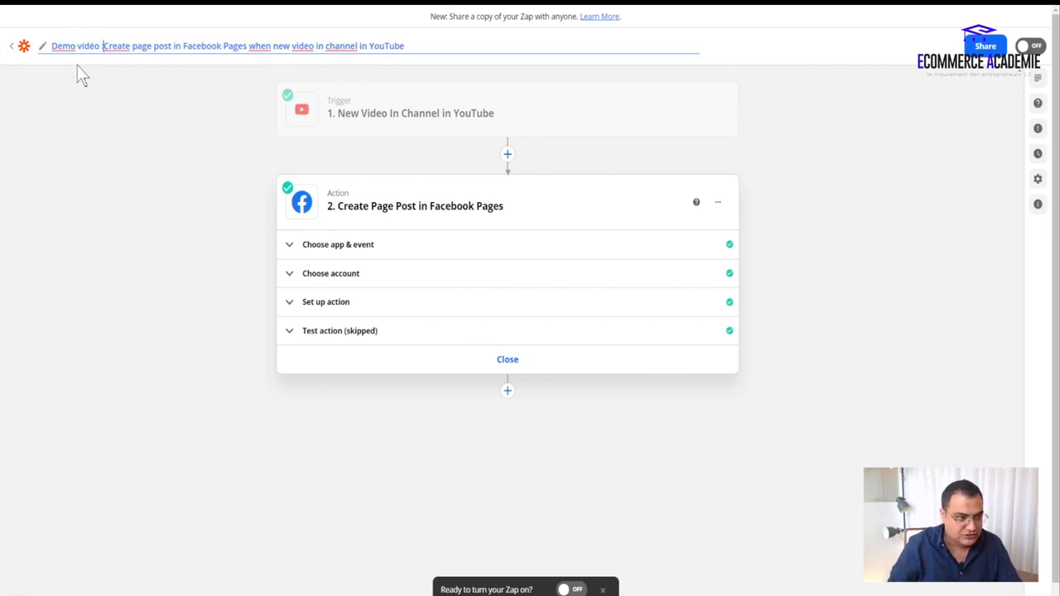
left_click(127, 164)
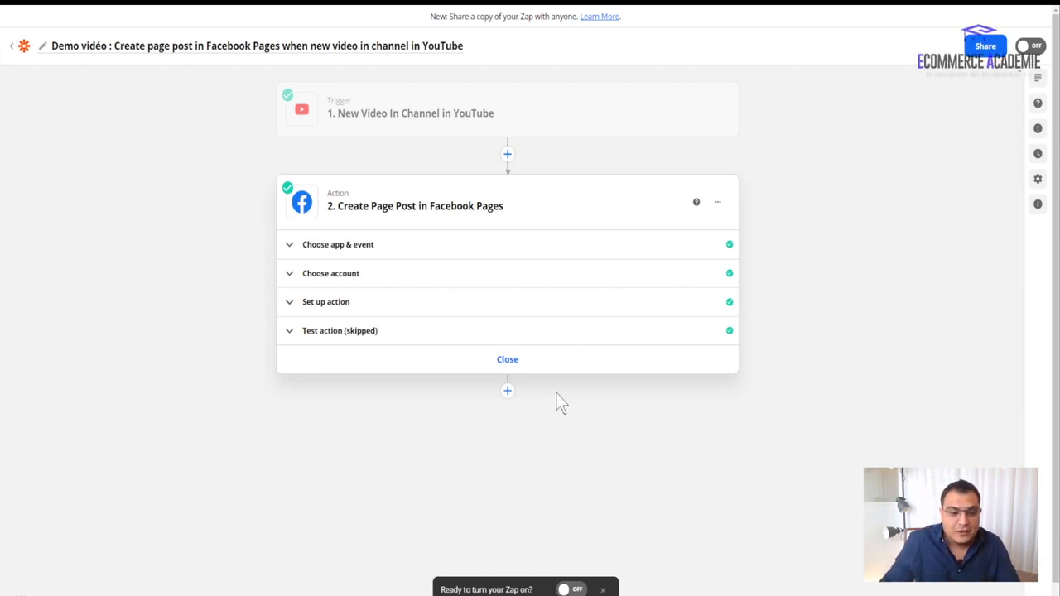
Add another action after the Facebook page post and search its app list for "TWIT".
left_click(507, 392)
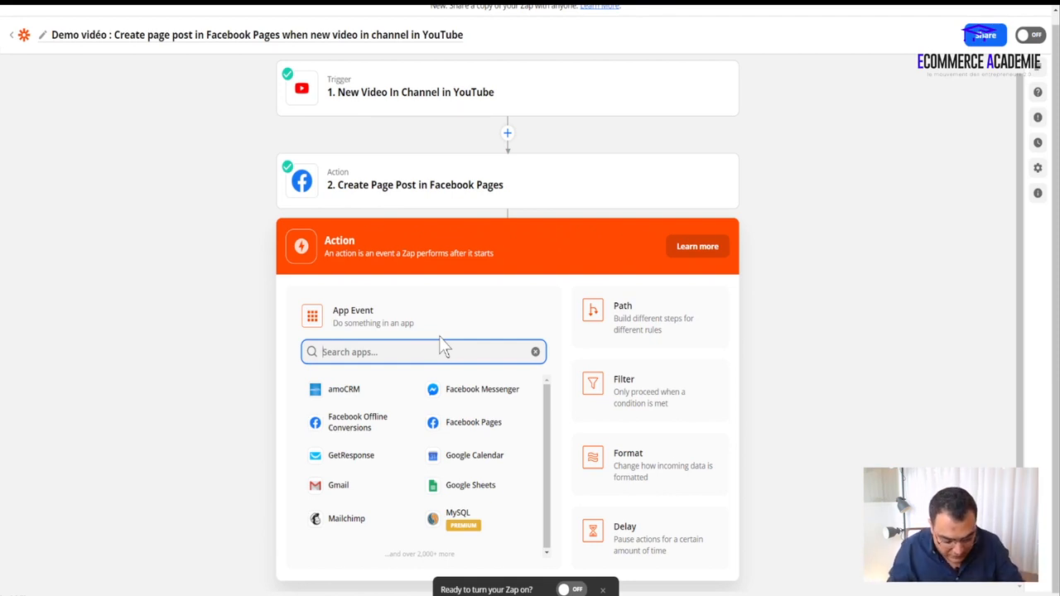
type("TWIT")
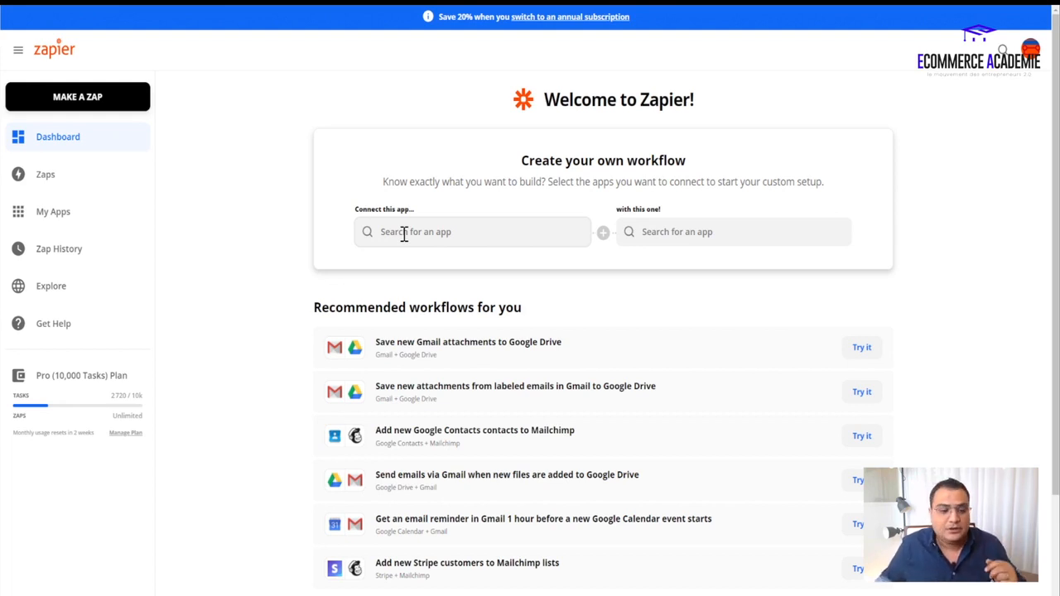
Start a new workflow from the Zapier dashboard that connects Facebook Lead Ads with Gmail.
left_click(403, 234)
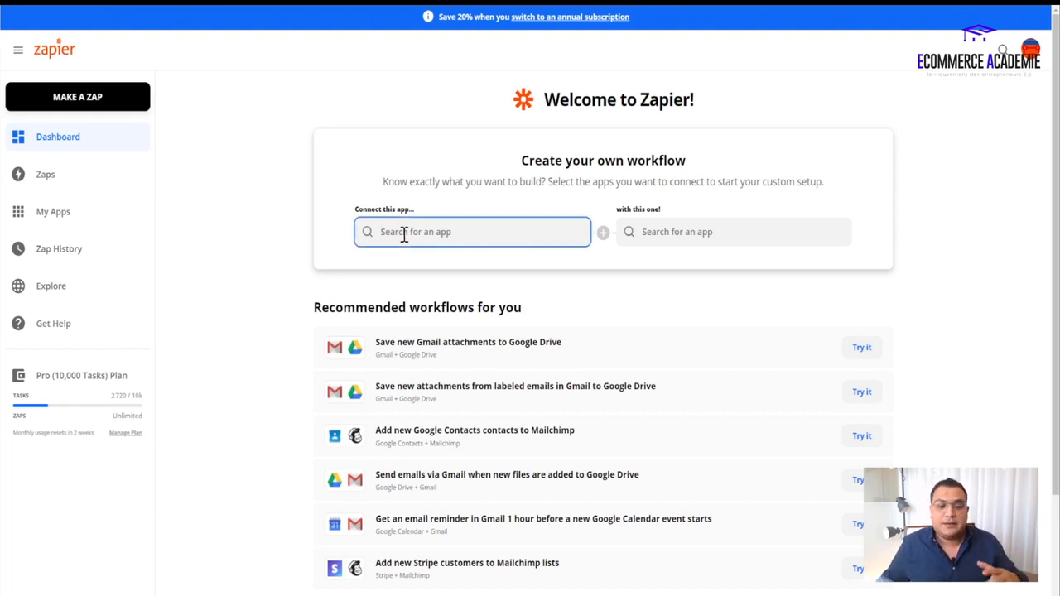
type("FACE")
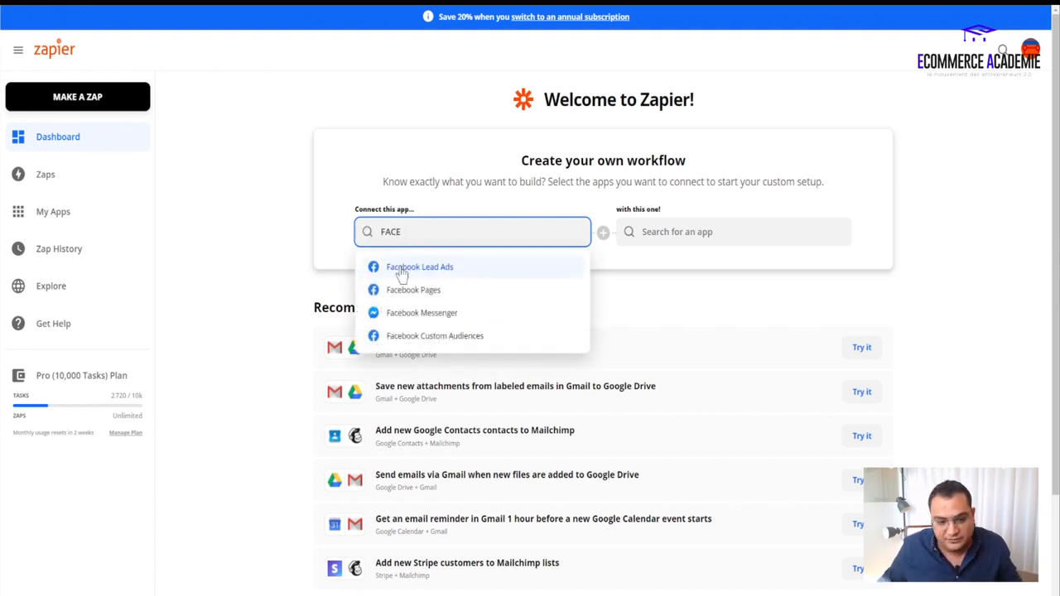
left_click(400, 275)
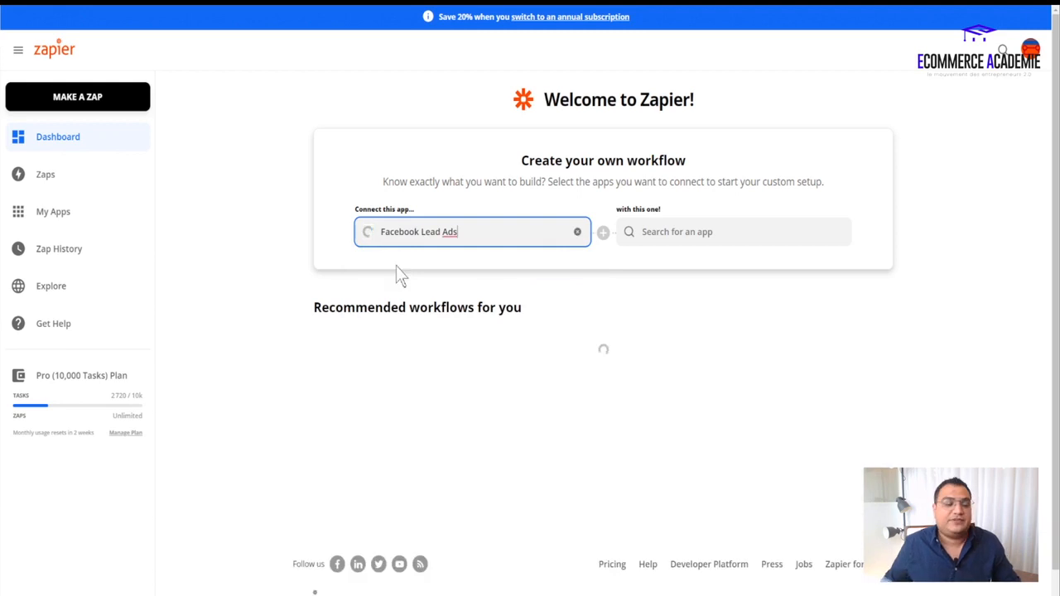
left_click(683, 240)
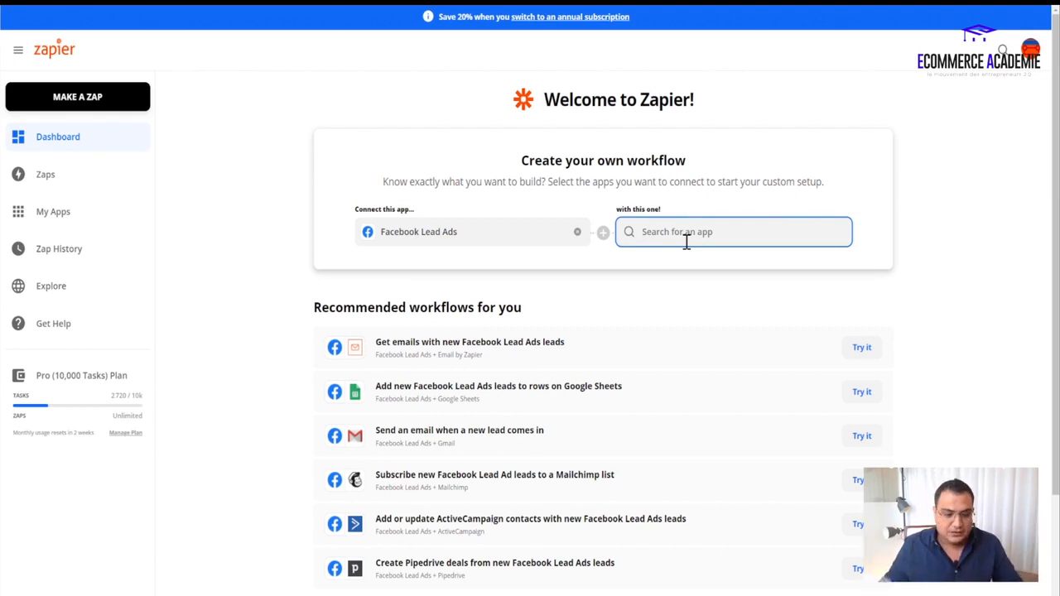
type("gmai")
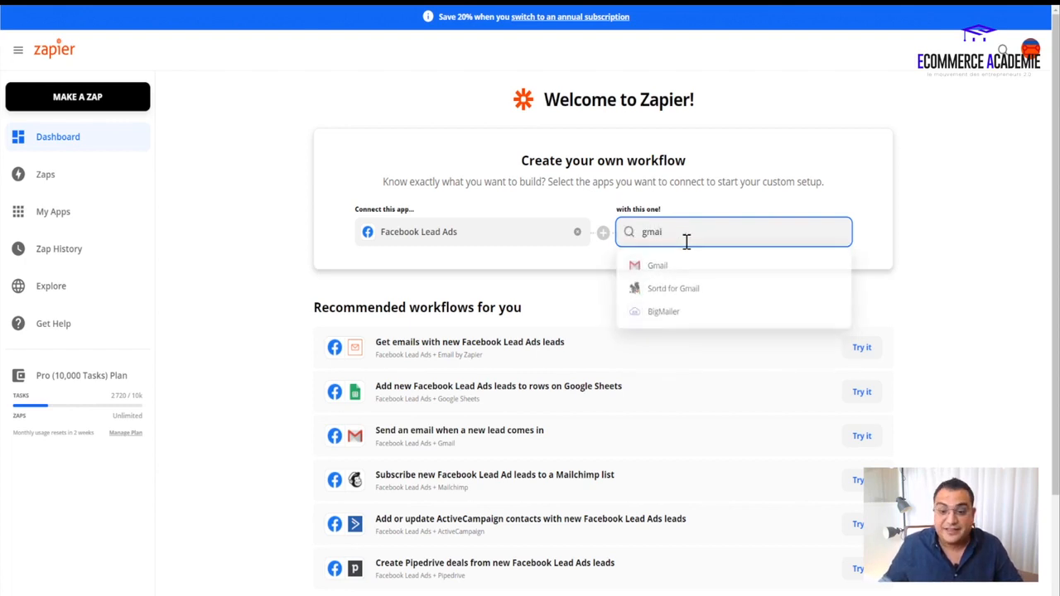
left_click(658, 267)
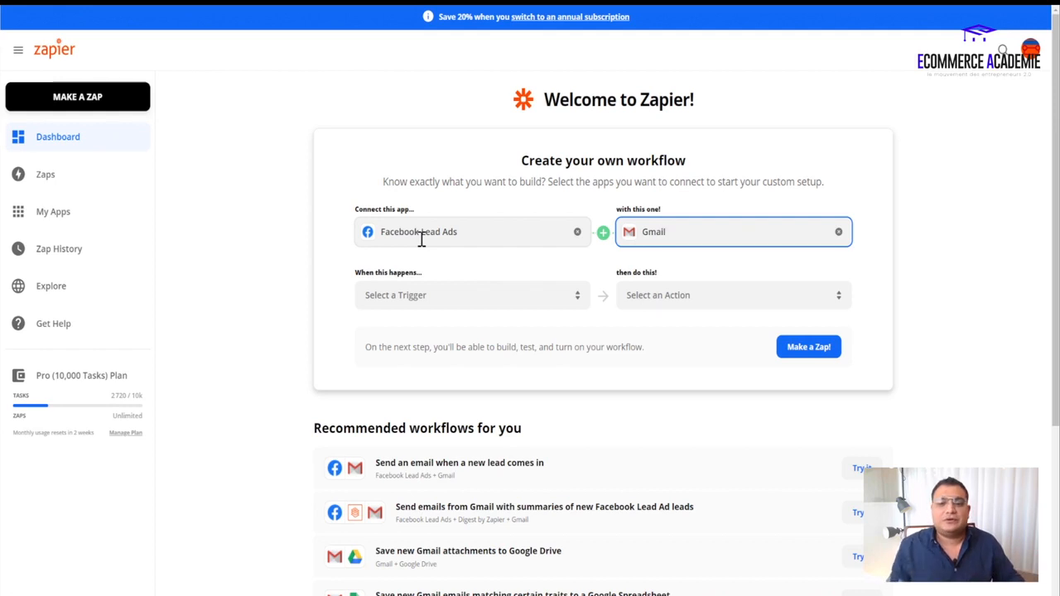
Set New Lead as the trigger and Send Email as the action, and open the resulting workflow in the editor.
left_click(466, 303)
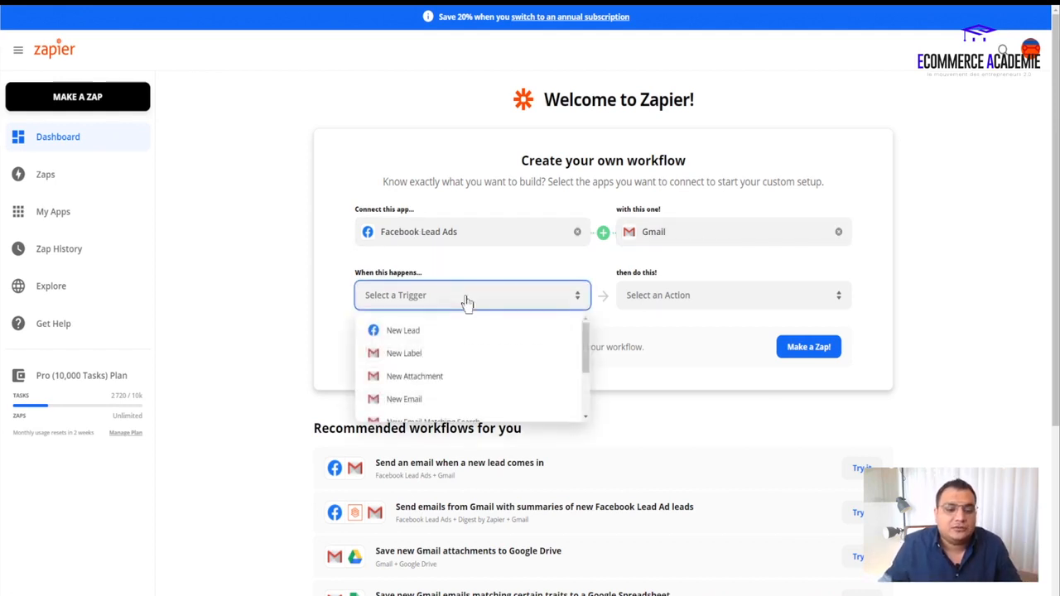
left_click(420, 335)
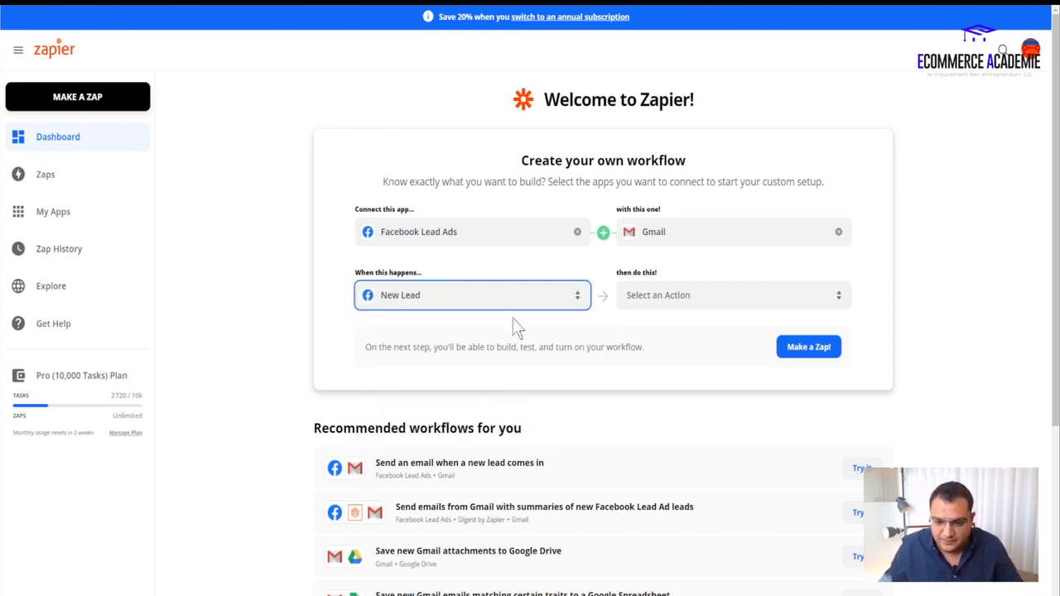
left_click(631, 301)
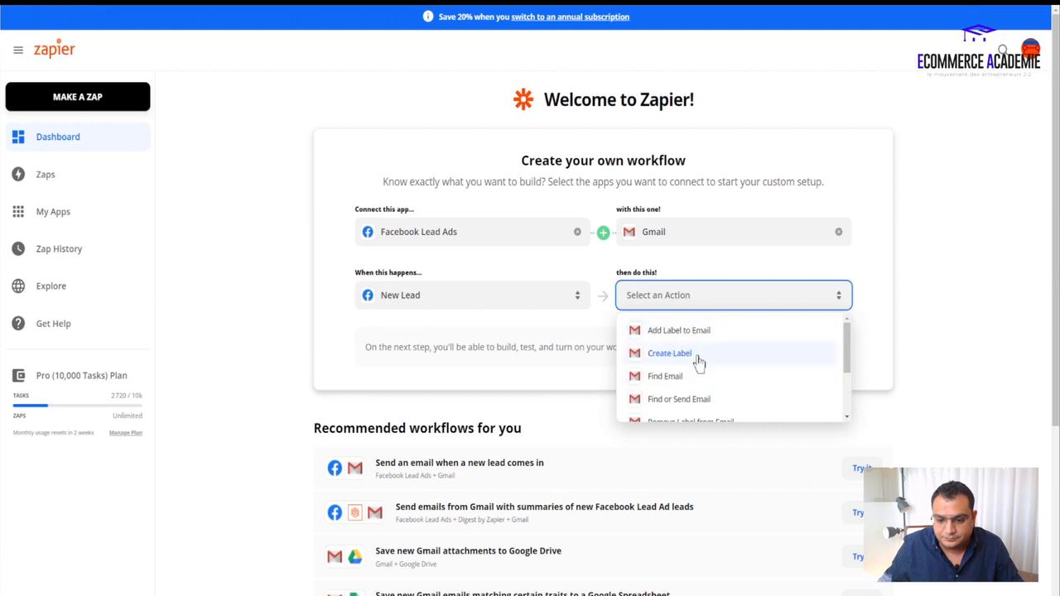
scroll(700, 359, "down", 2)
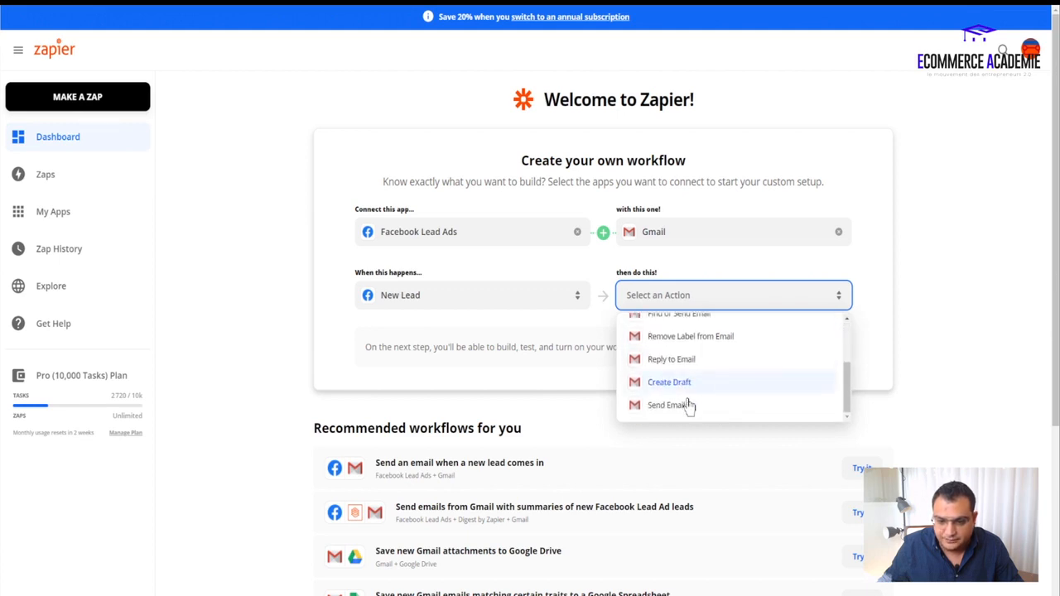
left_click(687, 406)
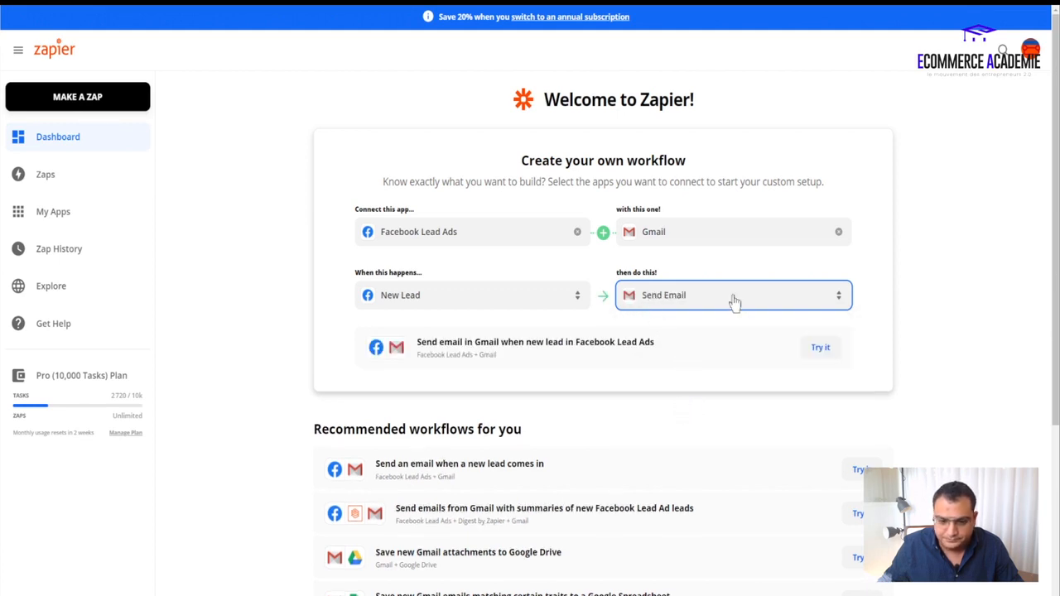
left_click(821, 348)
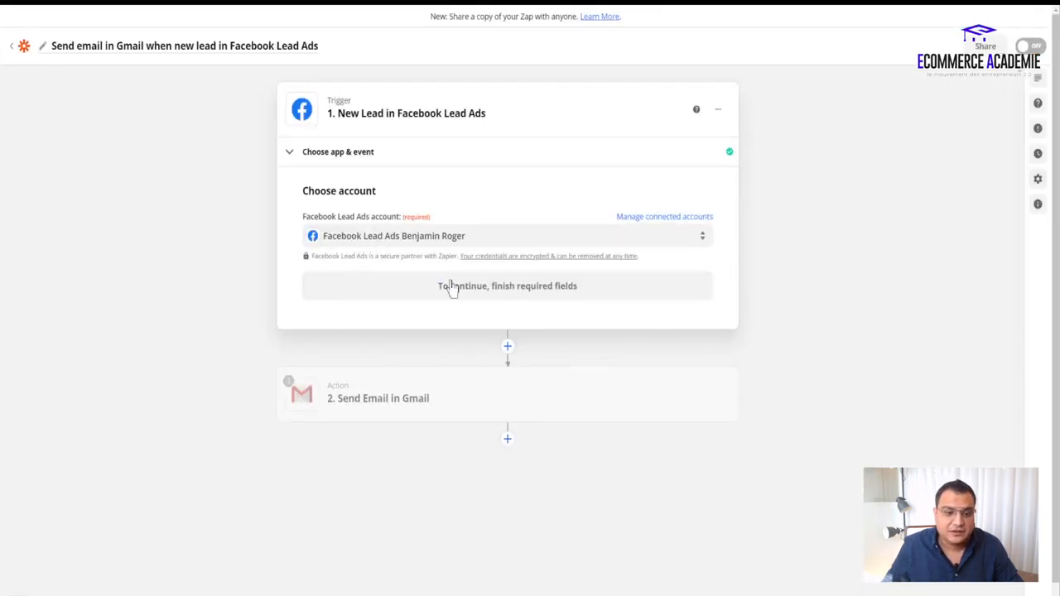
Accept the connected Facebook Lead Ads account, set the page to Eca Blog with Default (Any Form), and test the trigger.
left_click(485, 290)
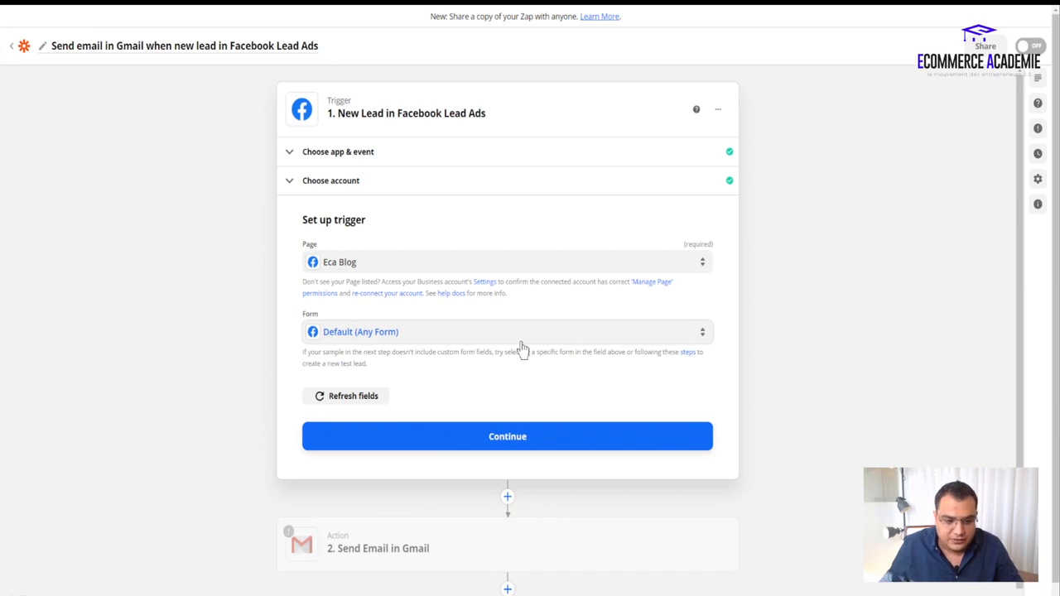
left_click(504, 439)
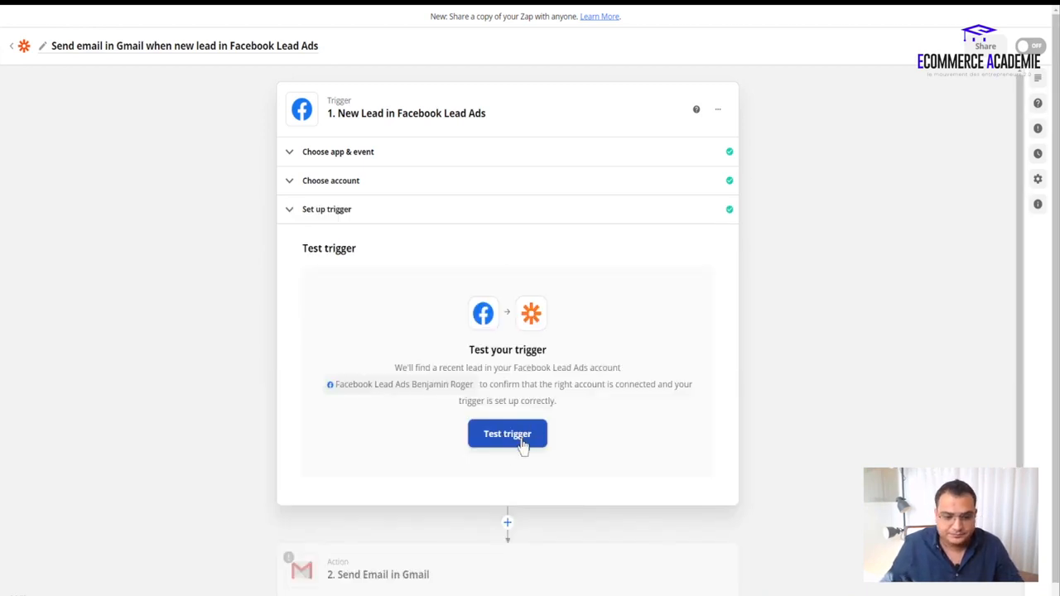
left_click(523, 447)
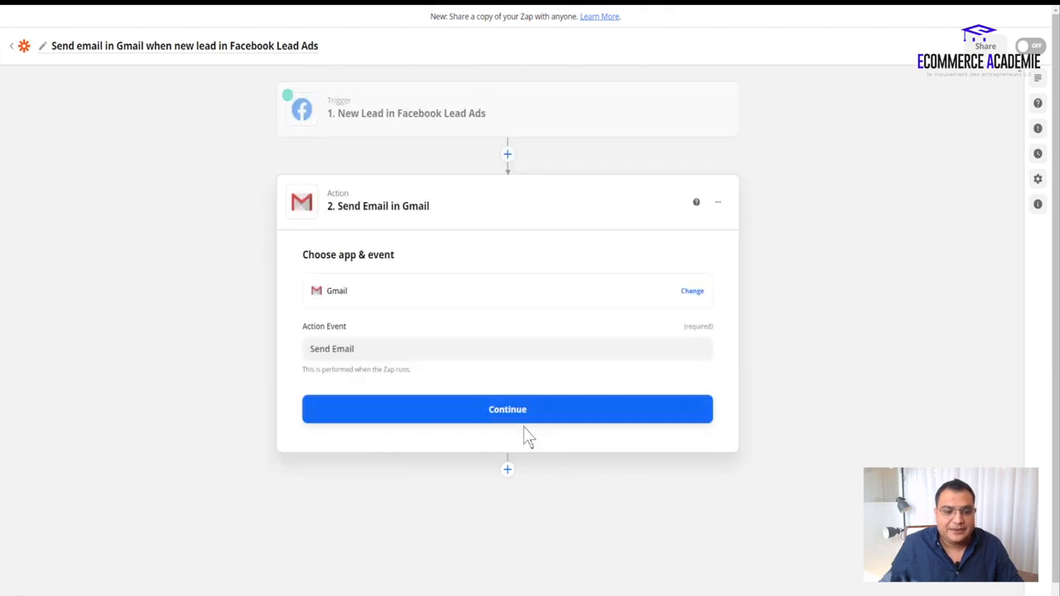
Keep Send Email as the Gmail action event and set the email's To field to the lead's Email data.
left_click(511, 413)
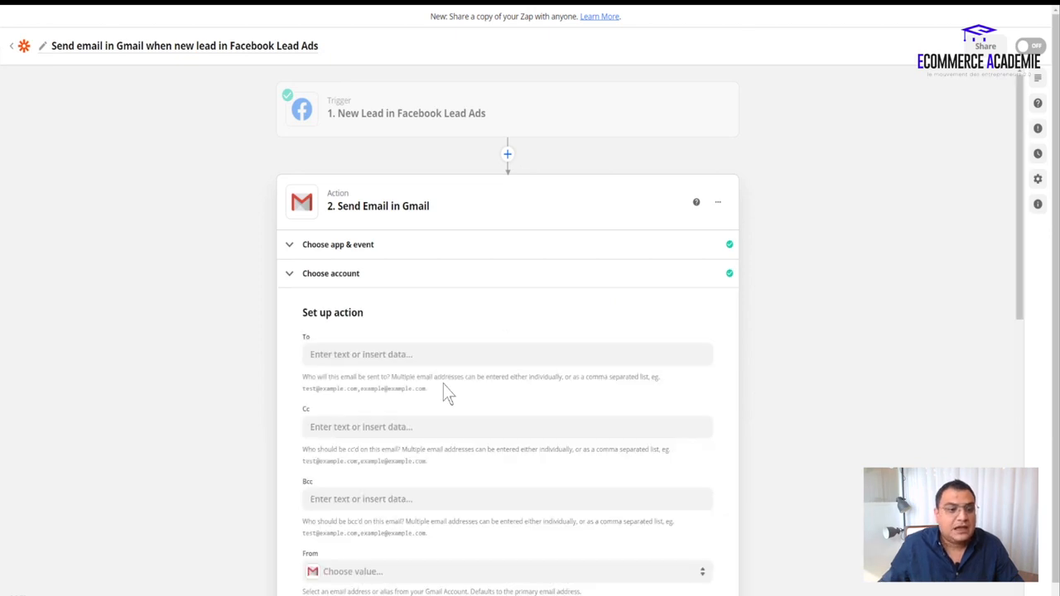
scroll(448, 394, "down", 1)
scroll(444, 385, "down", 1)
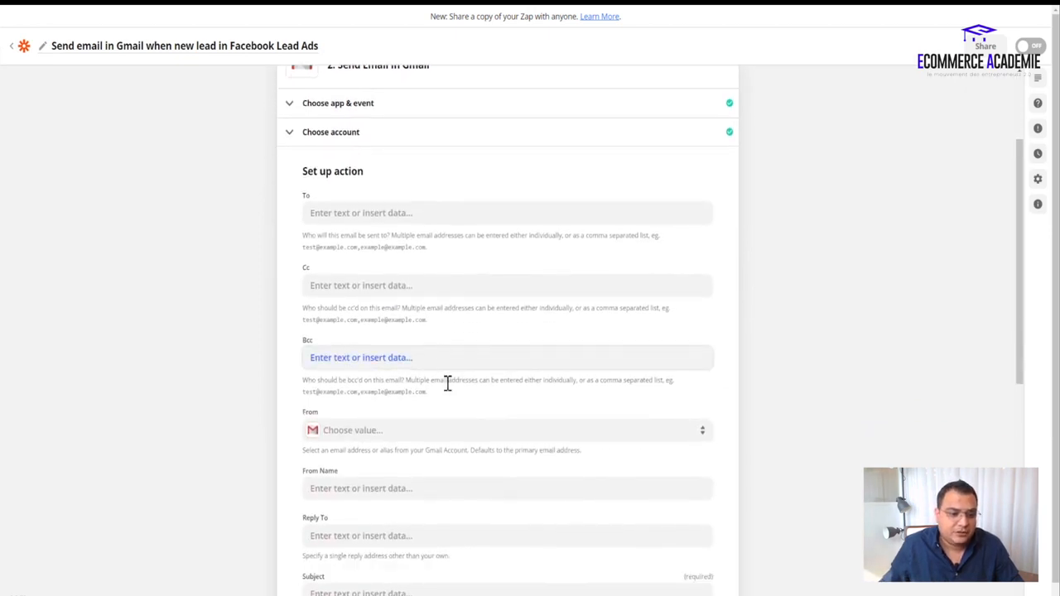
left_click(338, 173)
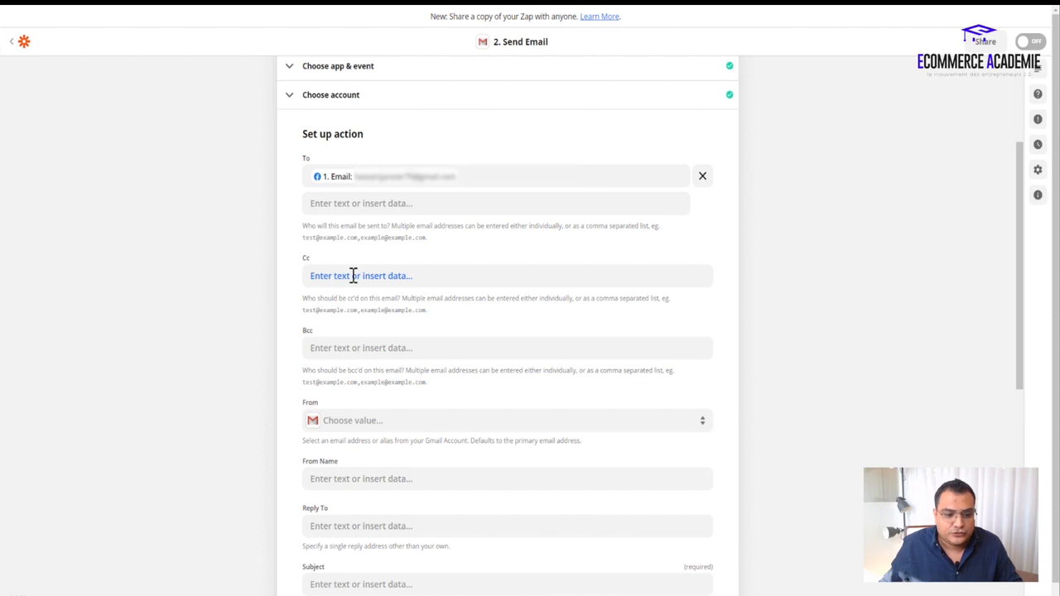
scroll(353, 276, "down", 2)
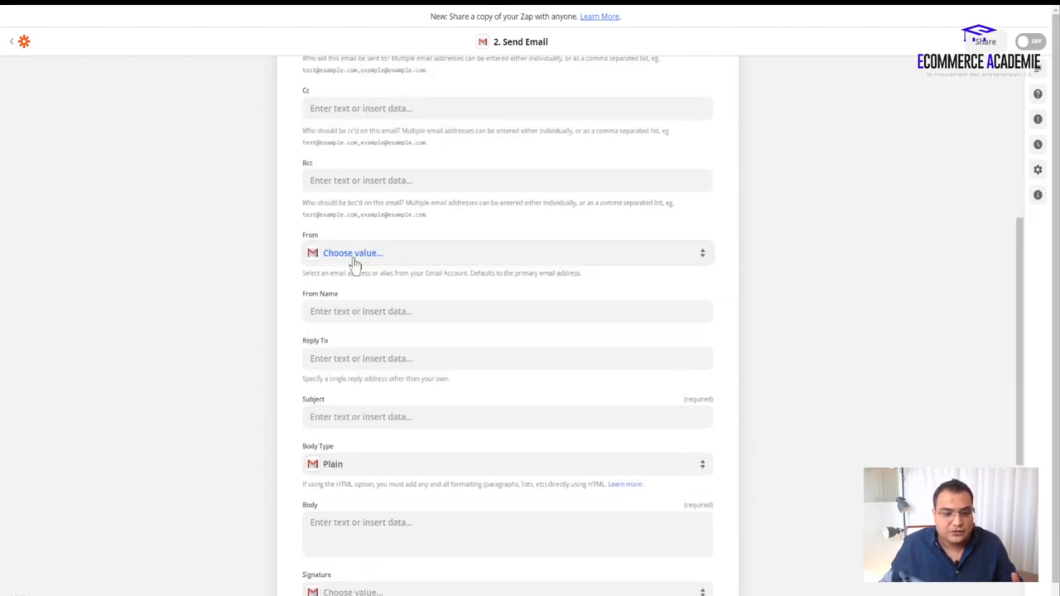
Set the email's From field to the connected Gmail address and enter the sender's first name as the From Name.
left_click(352, 260)
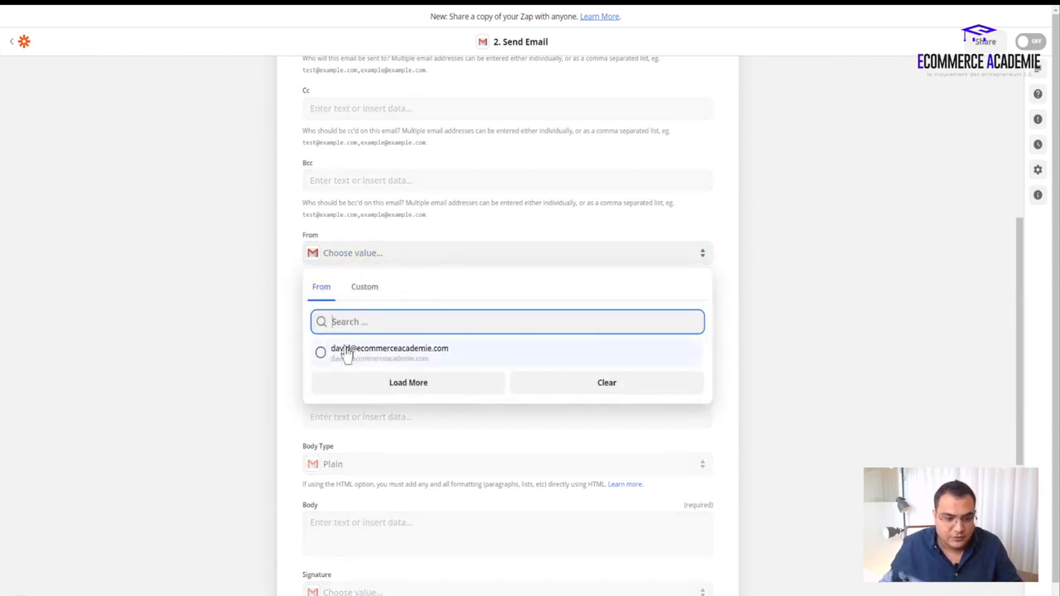
left_click(345, 352)
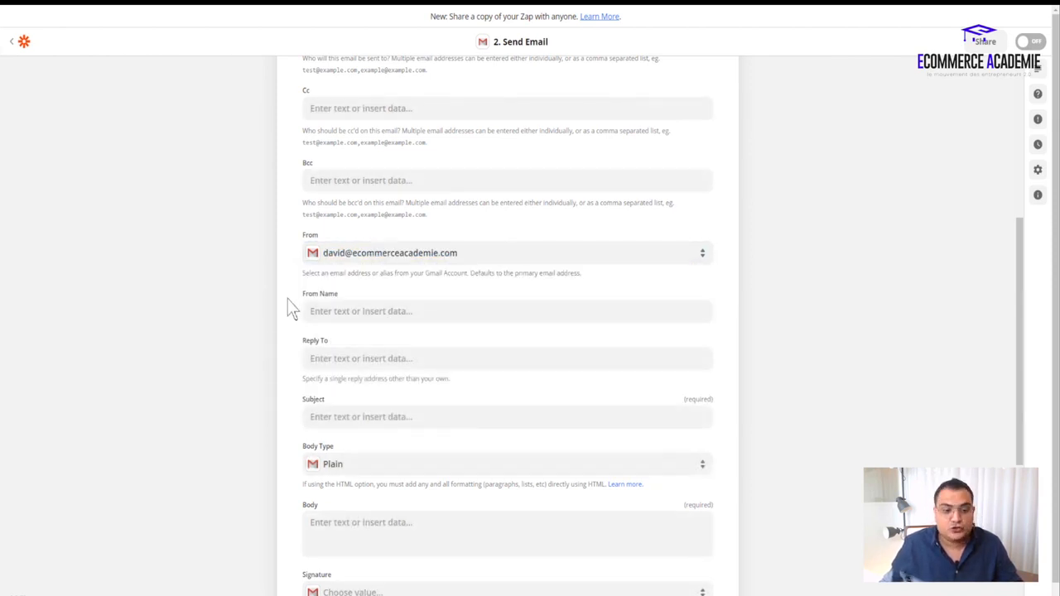
scroll(289, 303, "down", 1)
left_click(348, 265)
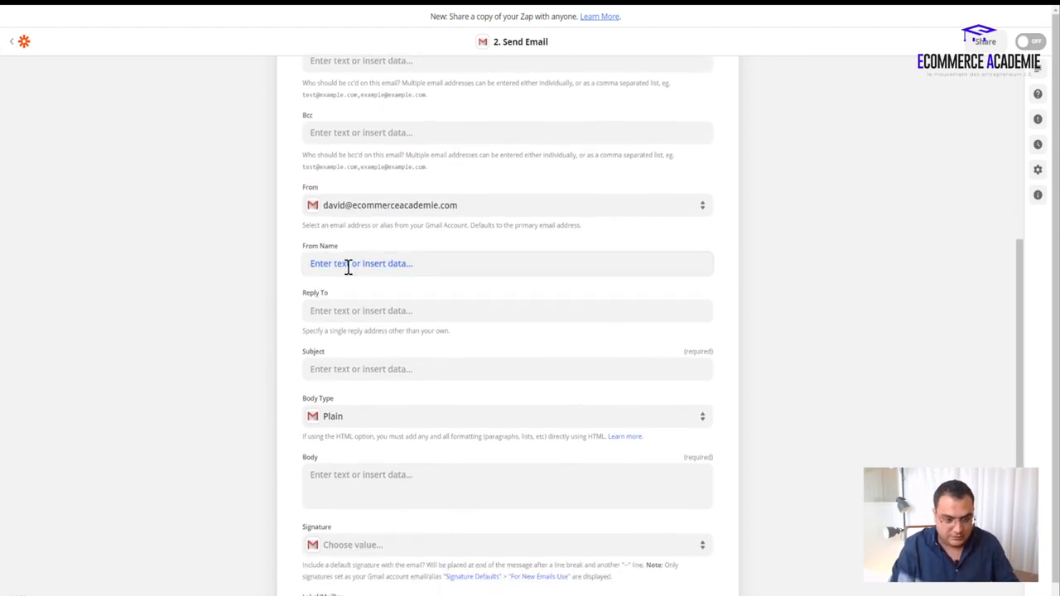
type("David")
Set the email subject to "Ton cadeau dans ce mail" followed by the lead's Full Name data.
scroll(283, 267, "down", 3)
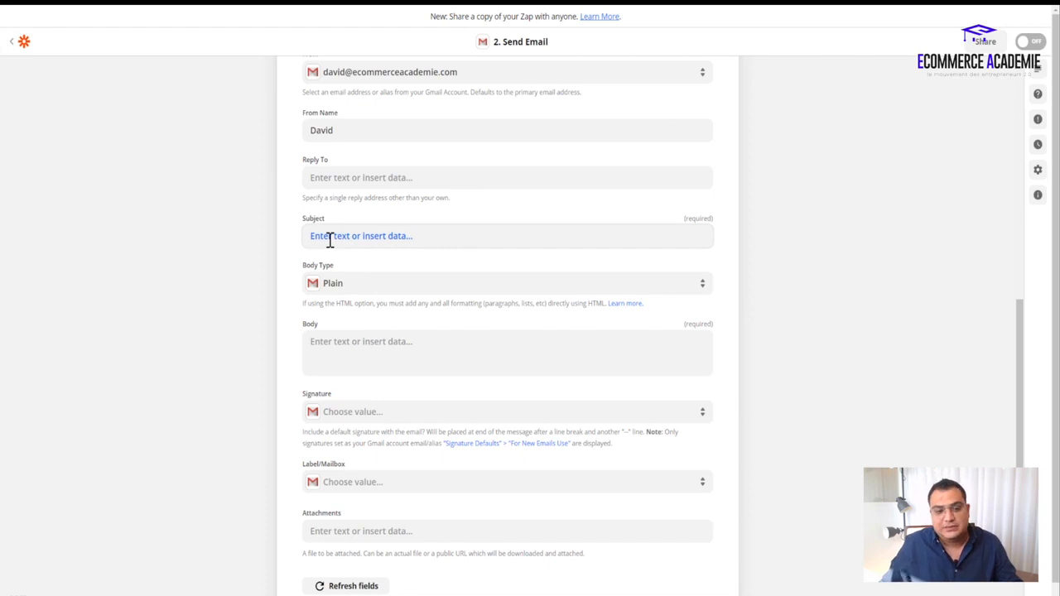
left_click(329, 240)
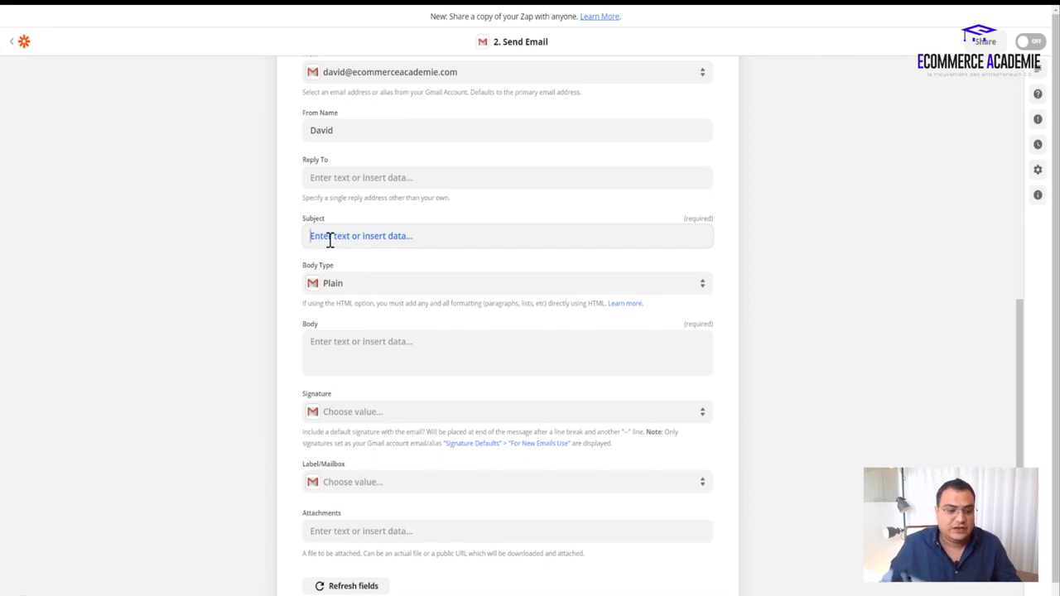
type("Ton")
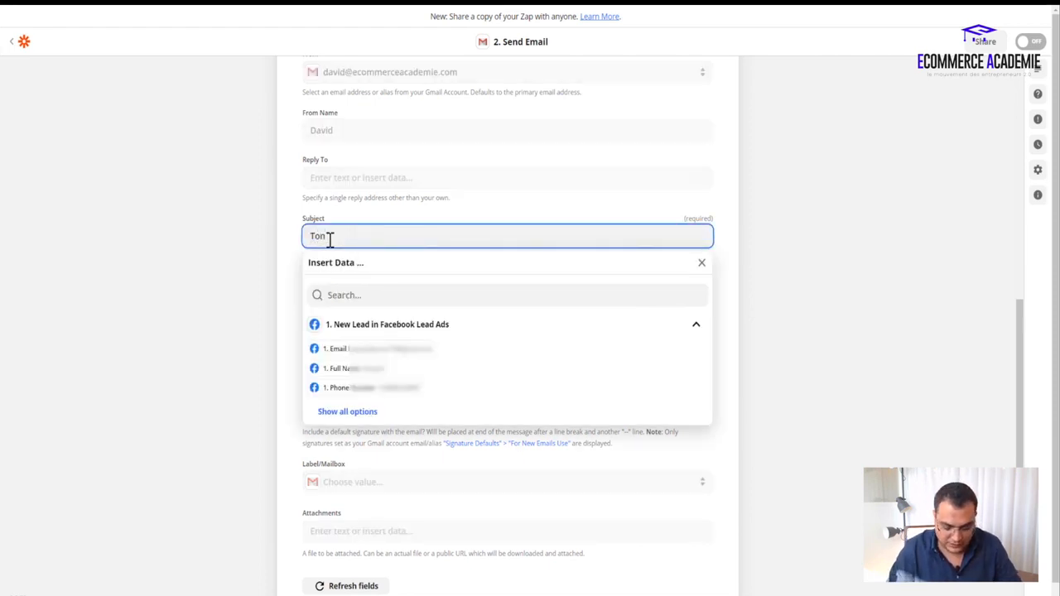
type(" cadeau dans ce mail")
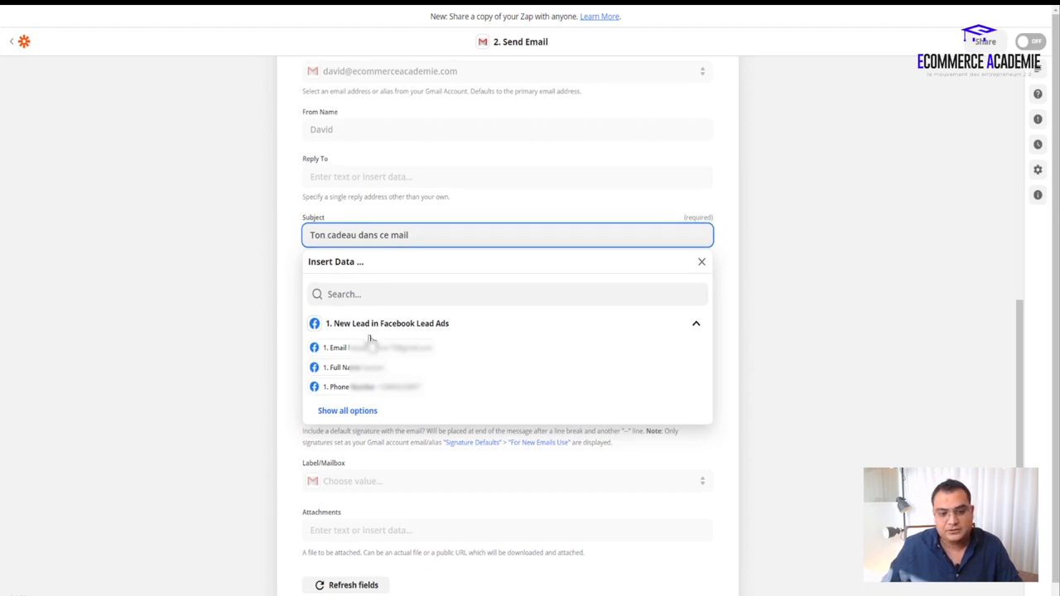
left_click(348, 367)
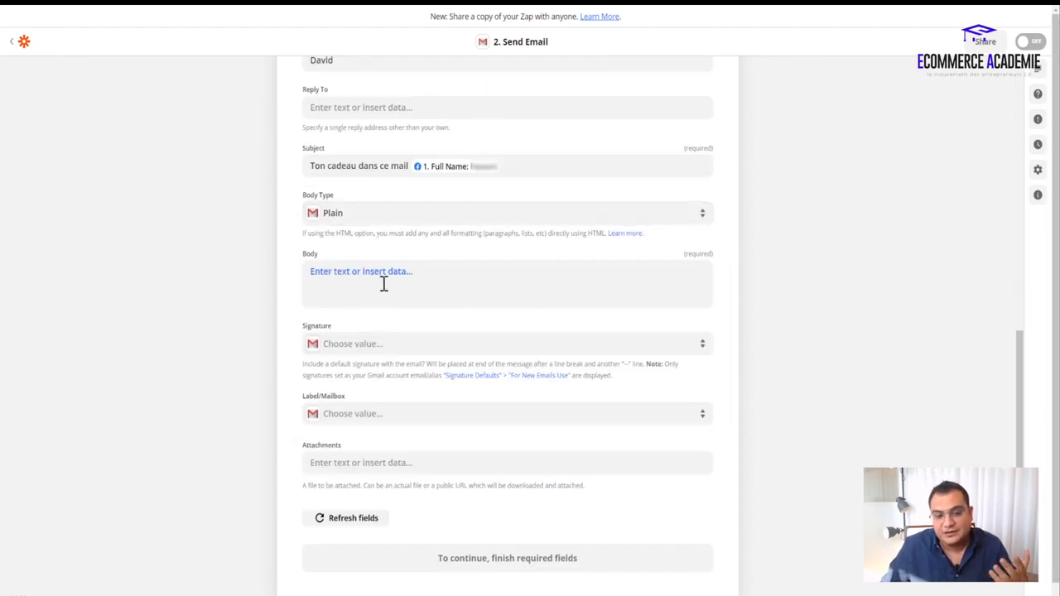
Keep the body type Plain and write the body as "Bonjour" with the lead's Full Name, a comma, and "Voici ton cadeau :" below.
left_click(383, 217)
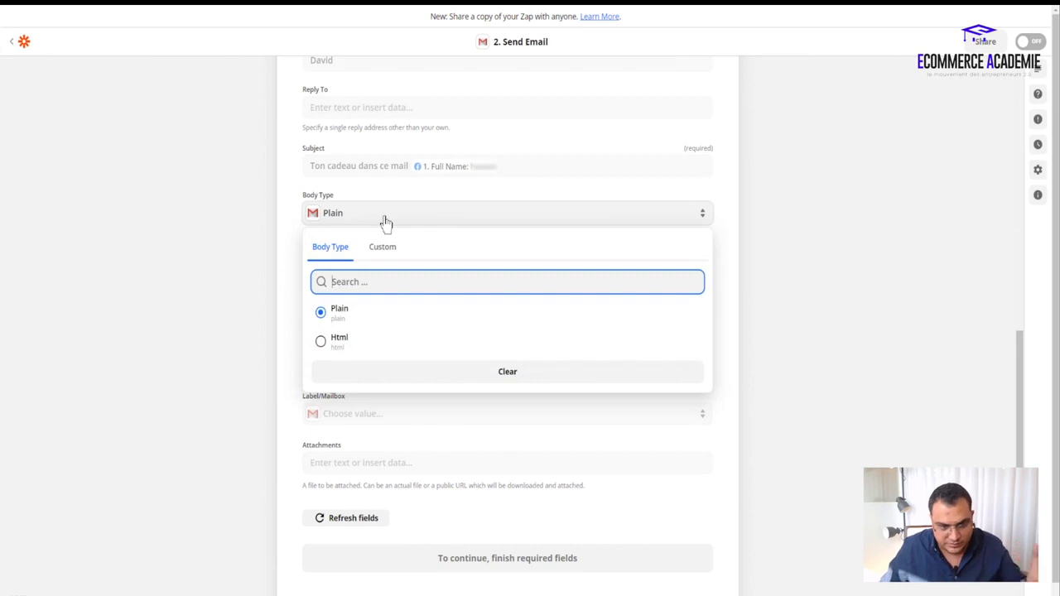
left_click(283, 220)
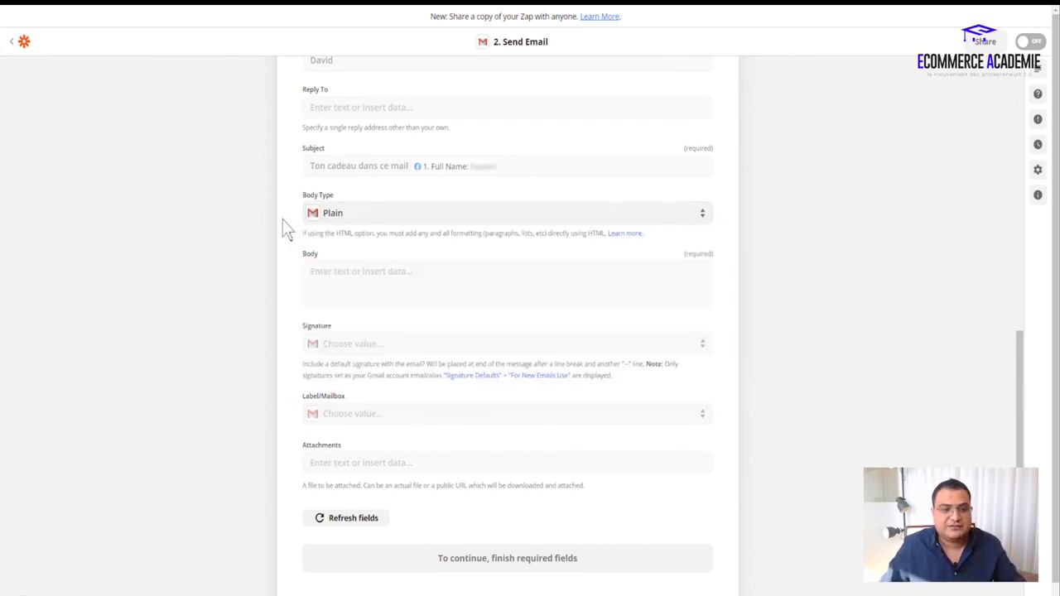
left_click(348, 273)
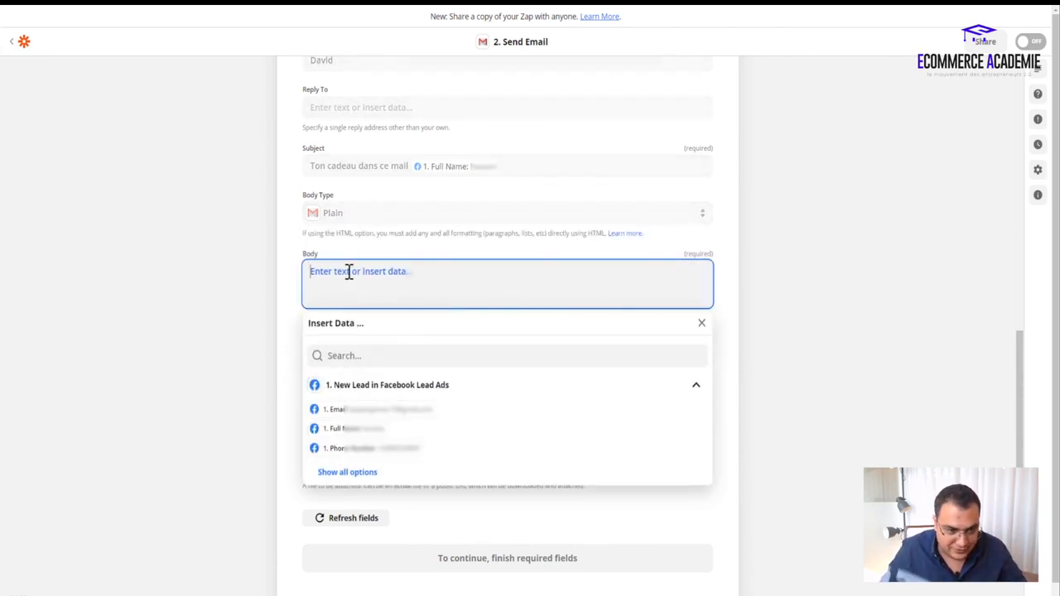
type("Bonjour")
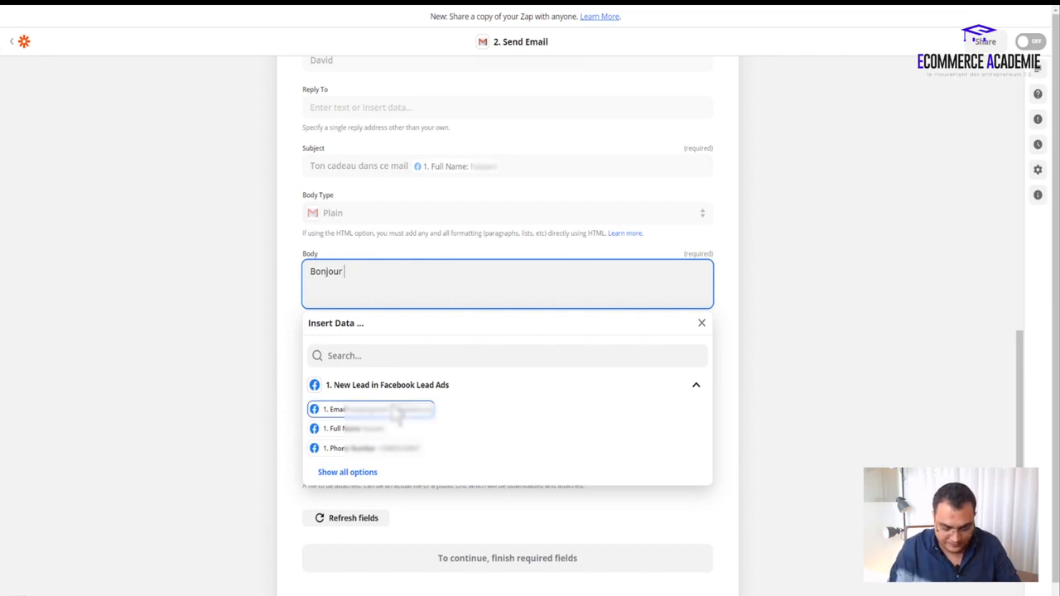
left_click(356, 428)
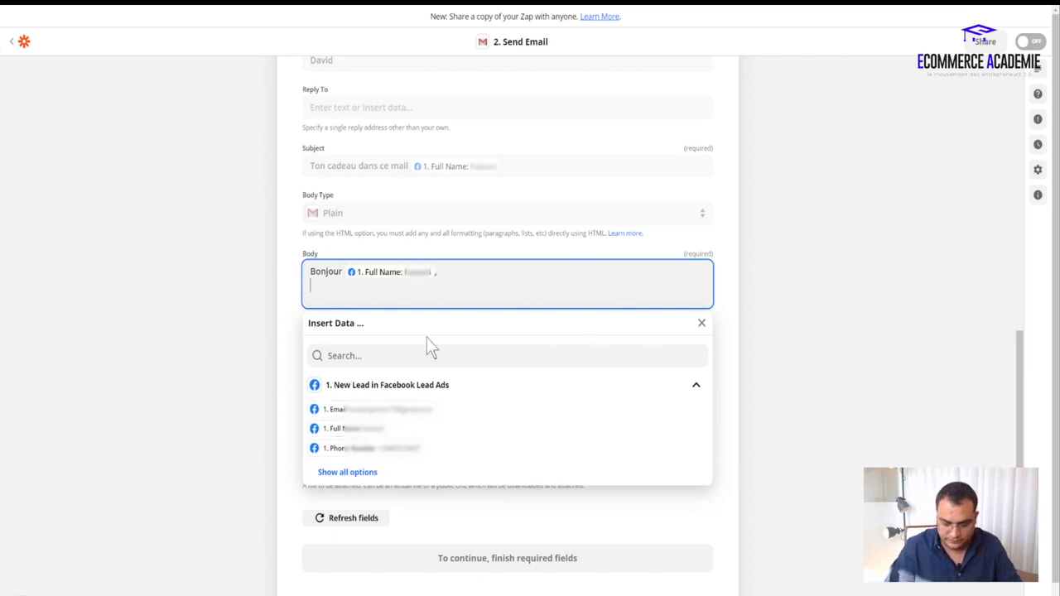
key("Return")
type("Voici ")
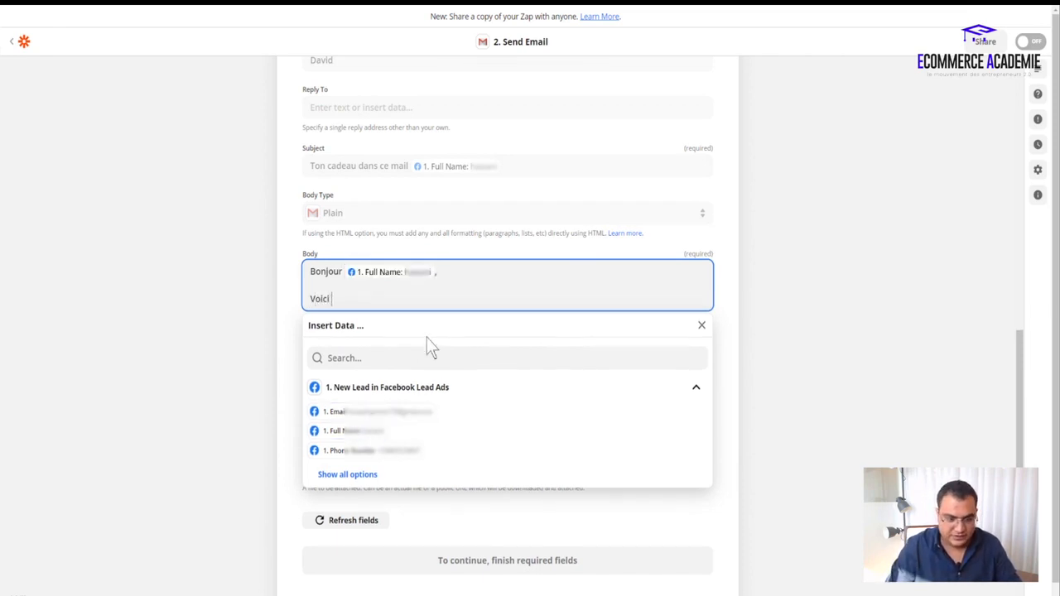
type("ton ca")
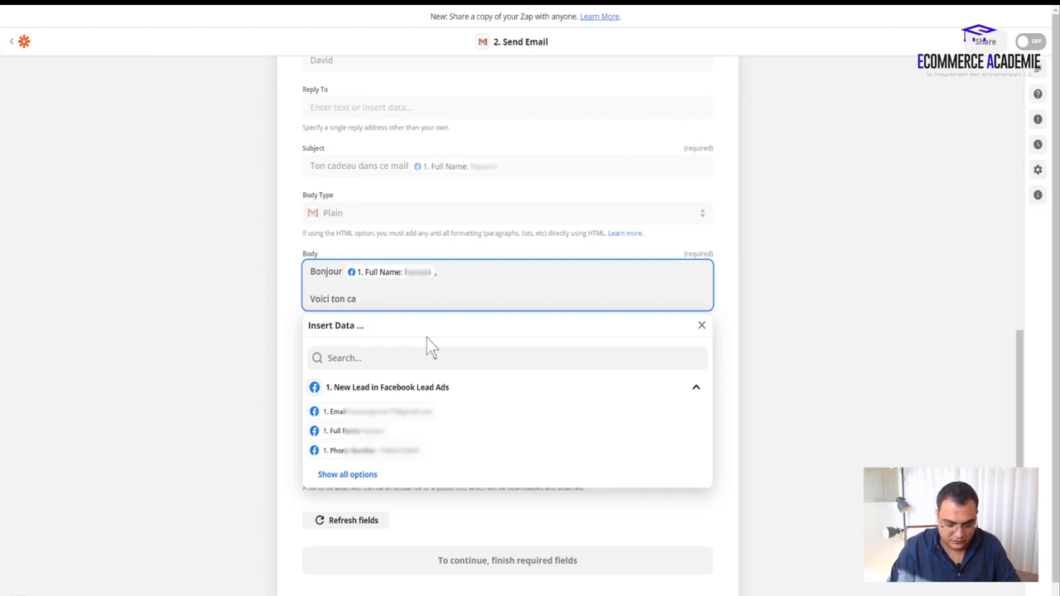
type("deau :")
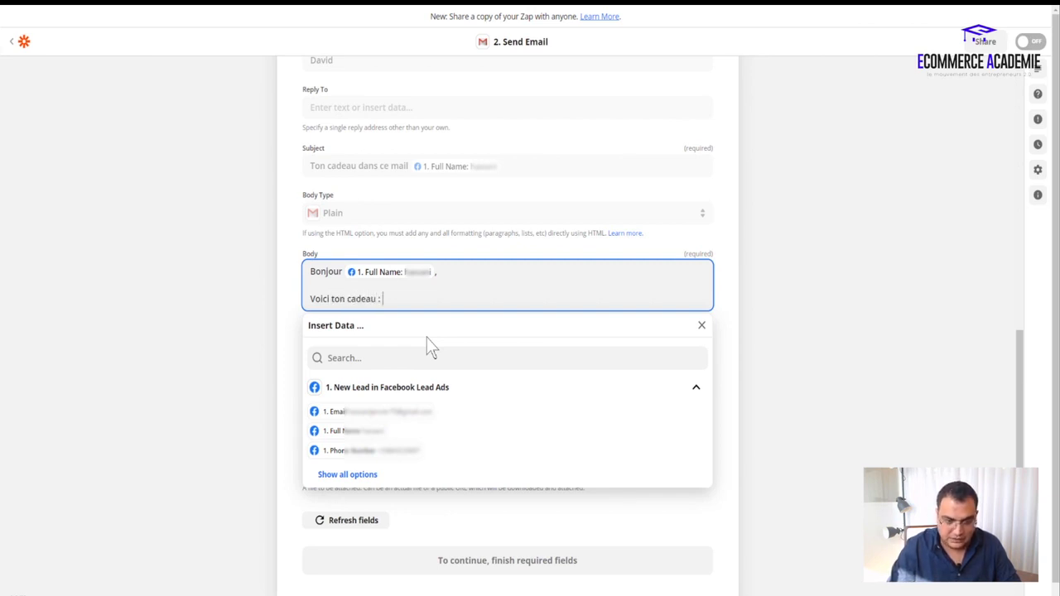
left_click(287, 290)
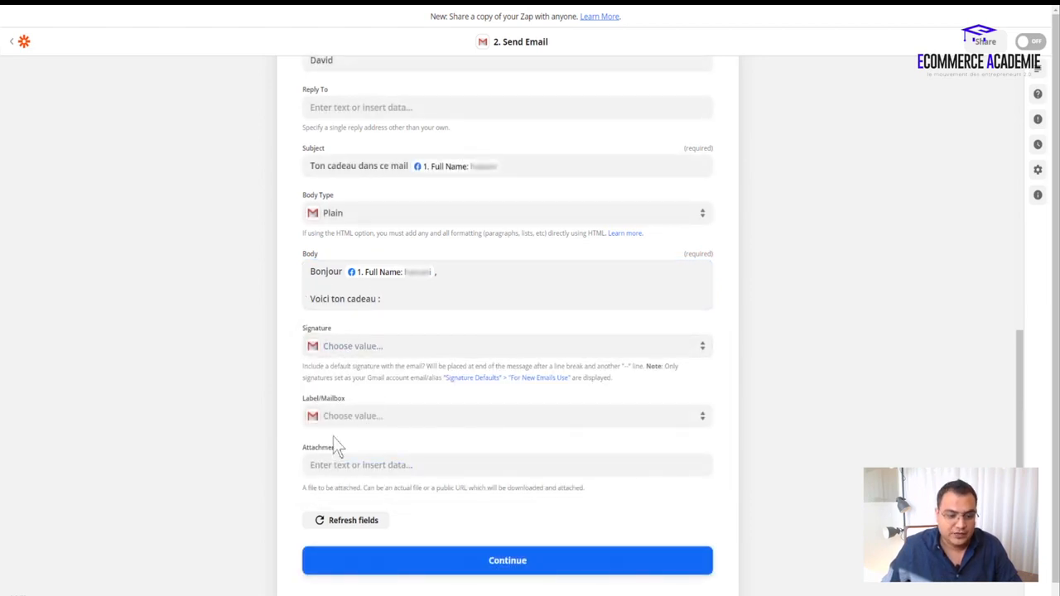
Reword the body's gift line as "Voici ton cadeau en pièce jointe.", add "Enjoy ! ;)" below it, and continue past the email setup.
left_click(411, 300)
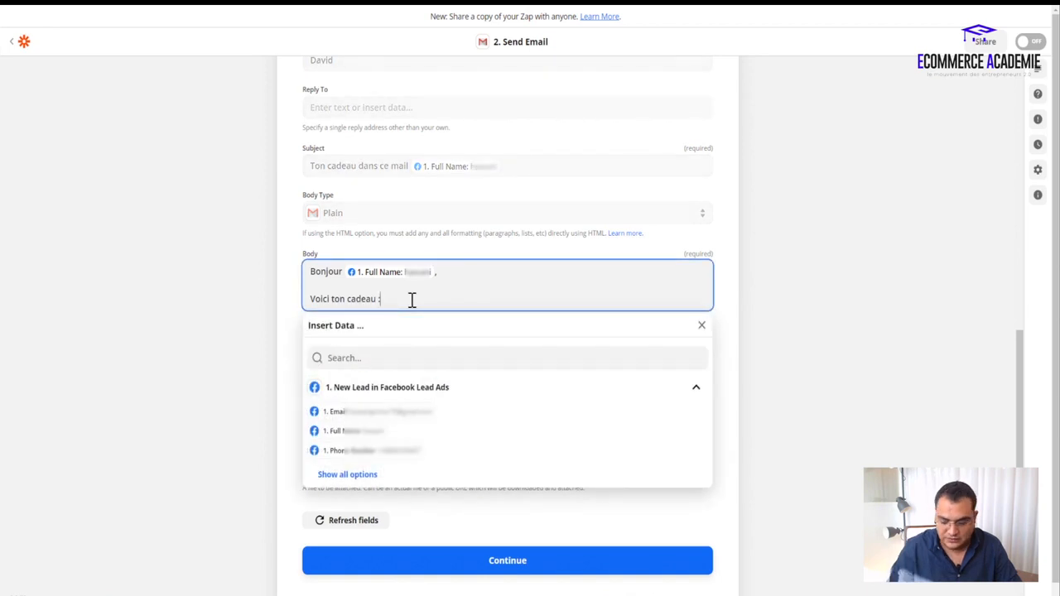
type("en p")
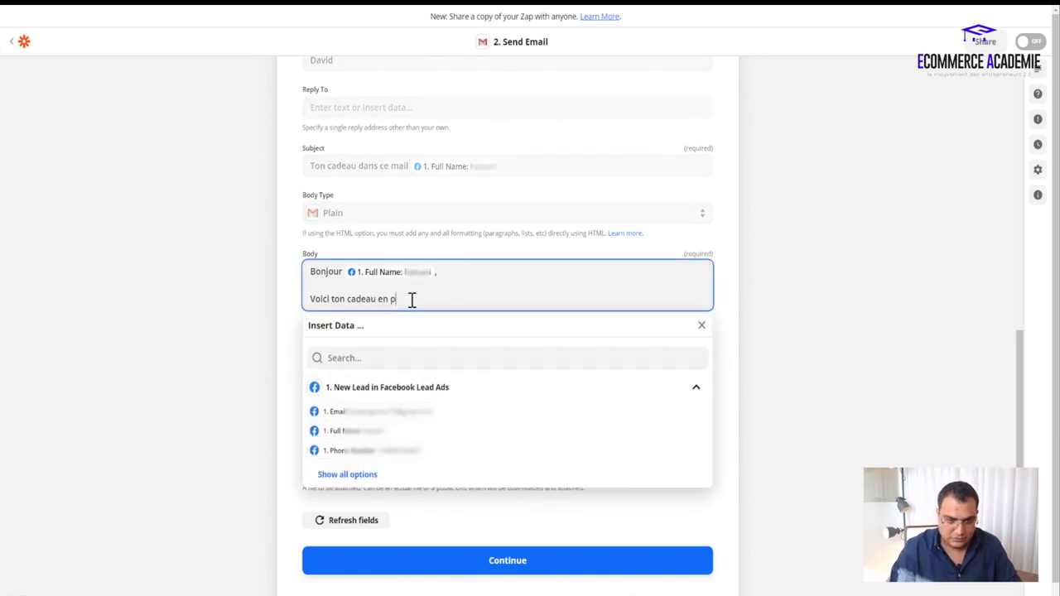
type("ièce join")
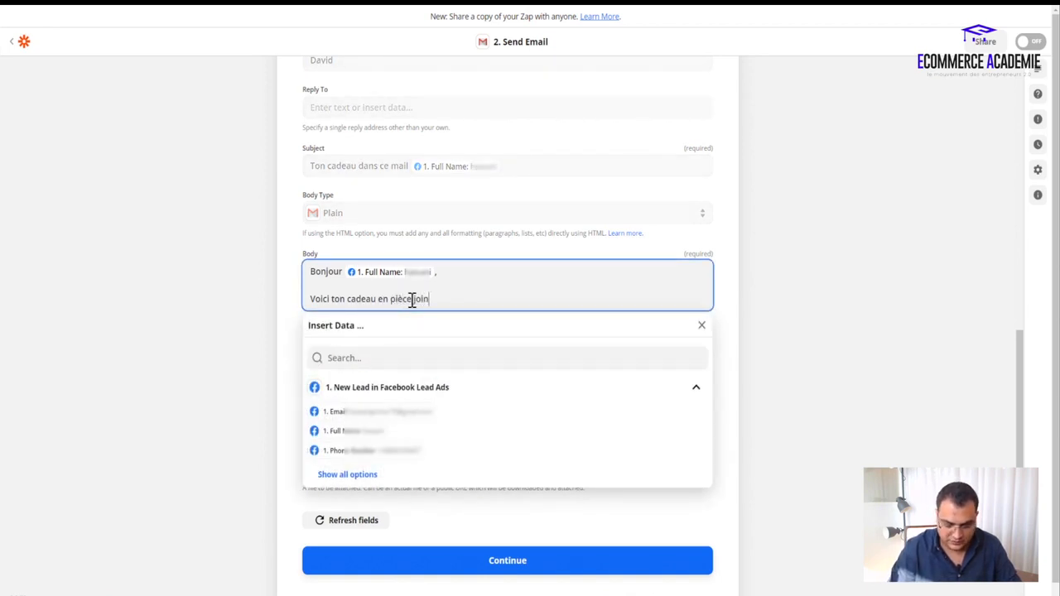
type("te.")
key("Return")
key("Return")
type("Enjoy !")
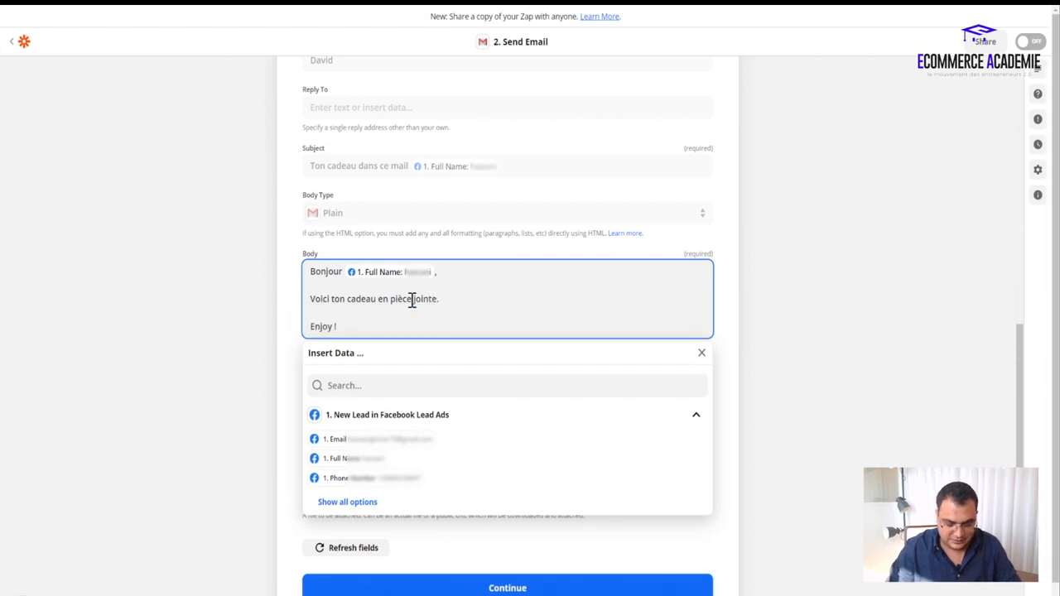
type(" :)")
key("BackSpace")
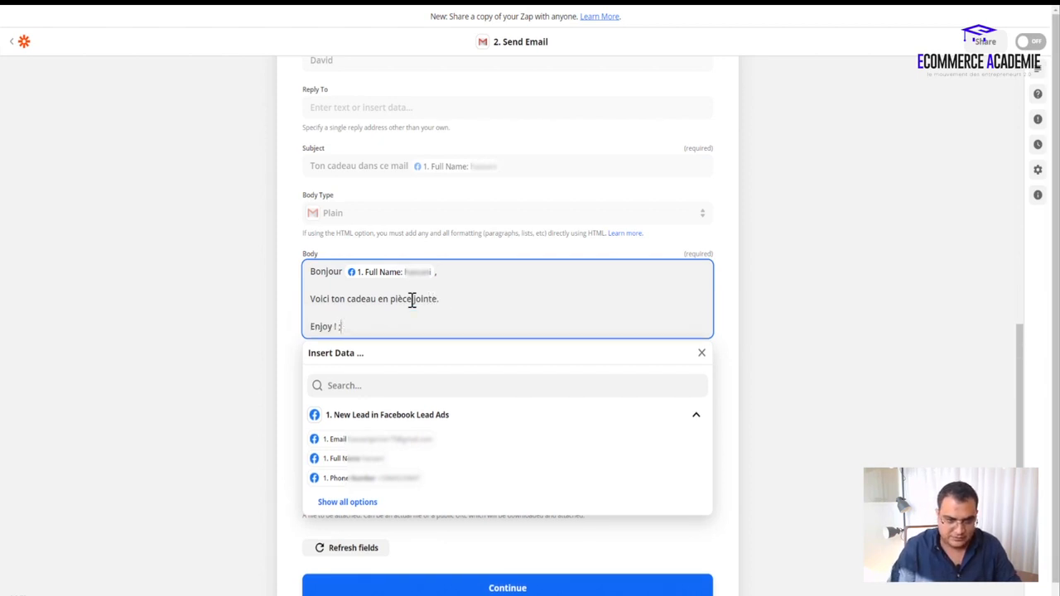
key("BackSpace")
type(";)")
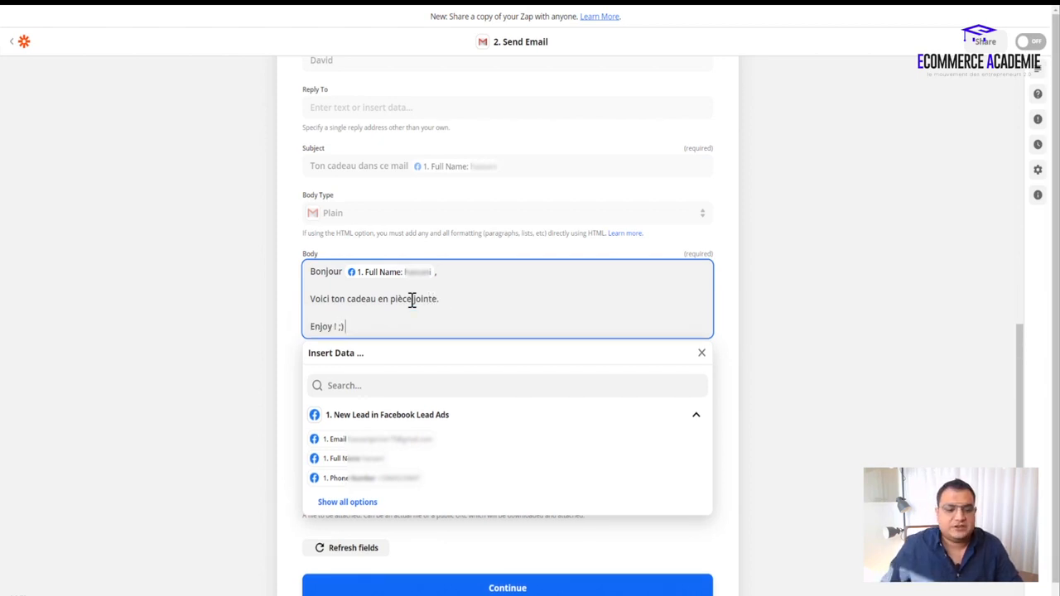
left_click(279, 339)
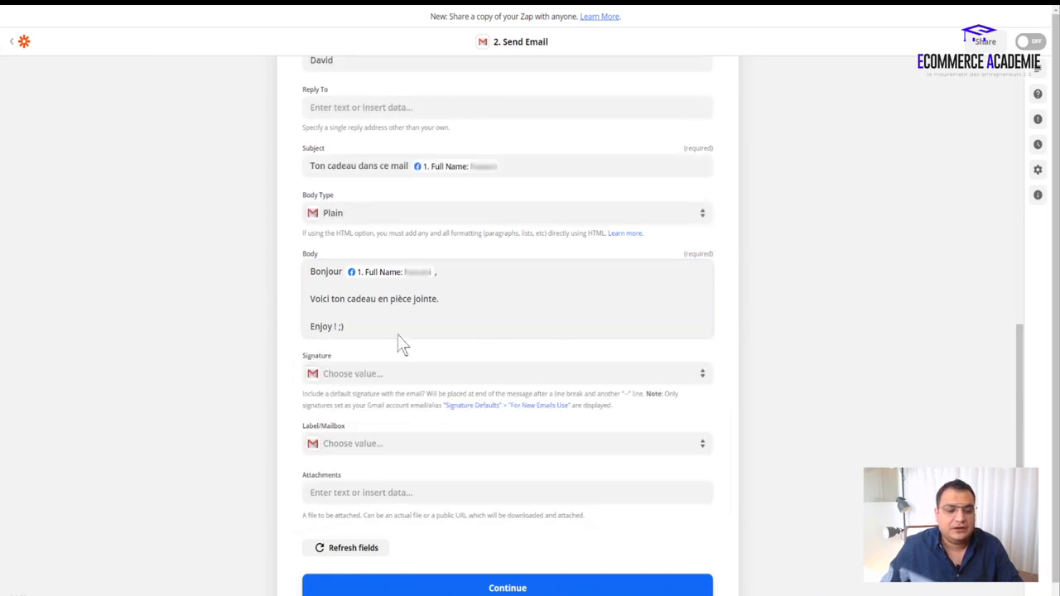
scroll(338, 399, "down", 1)
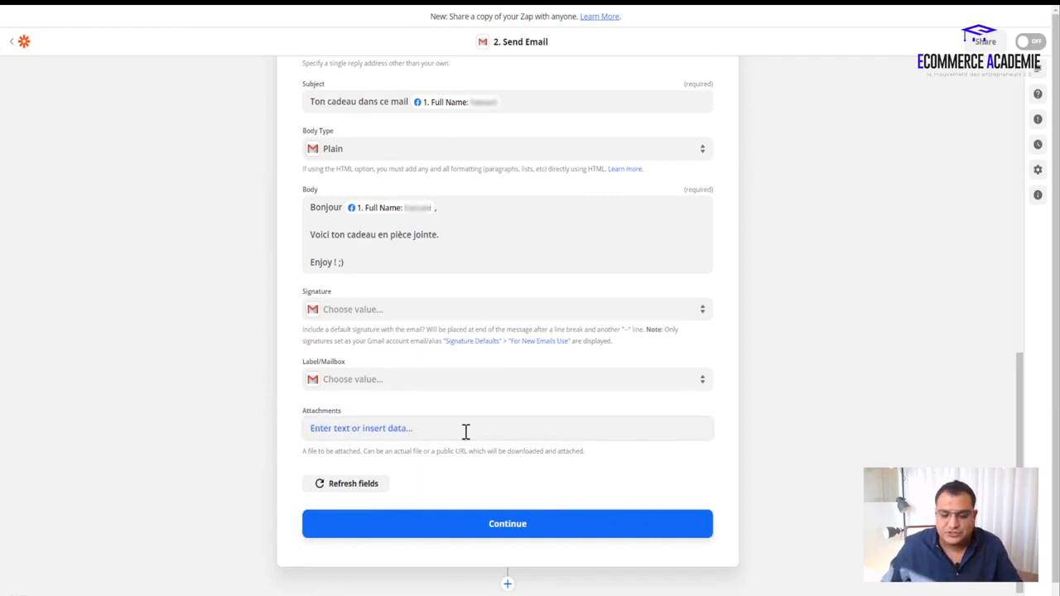
left_click(506, 523)
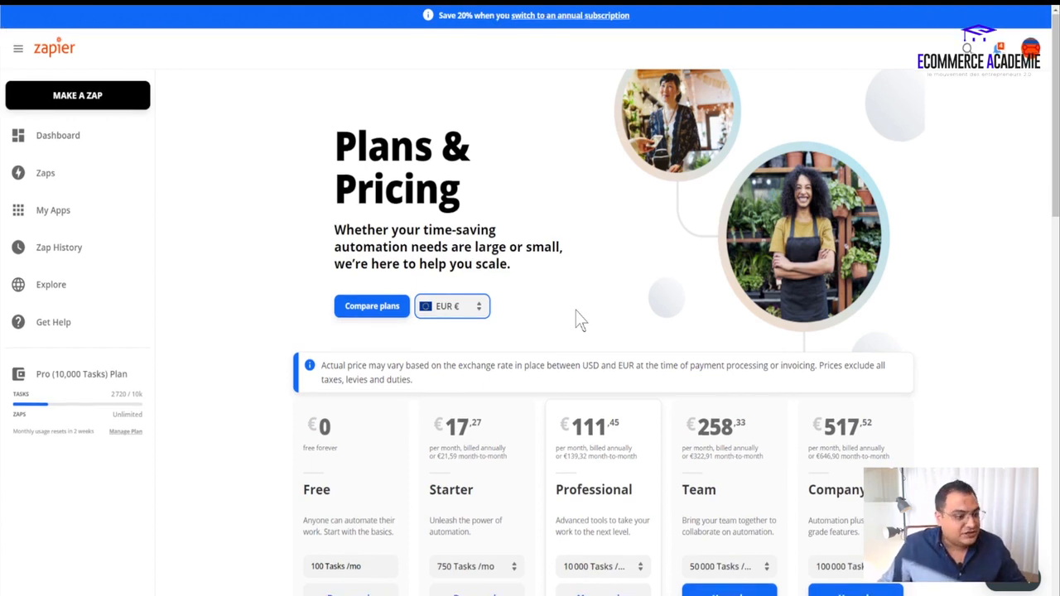
Examine the prices, monthly task limits and features of the plans on the Plans & Pricing page.
scroll(580, 319, "down", 3)
scroll(577, 308, "down", 1)
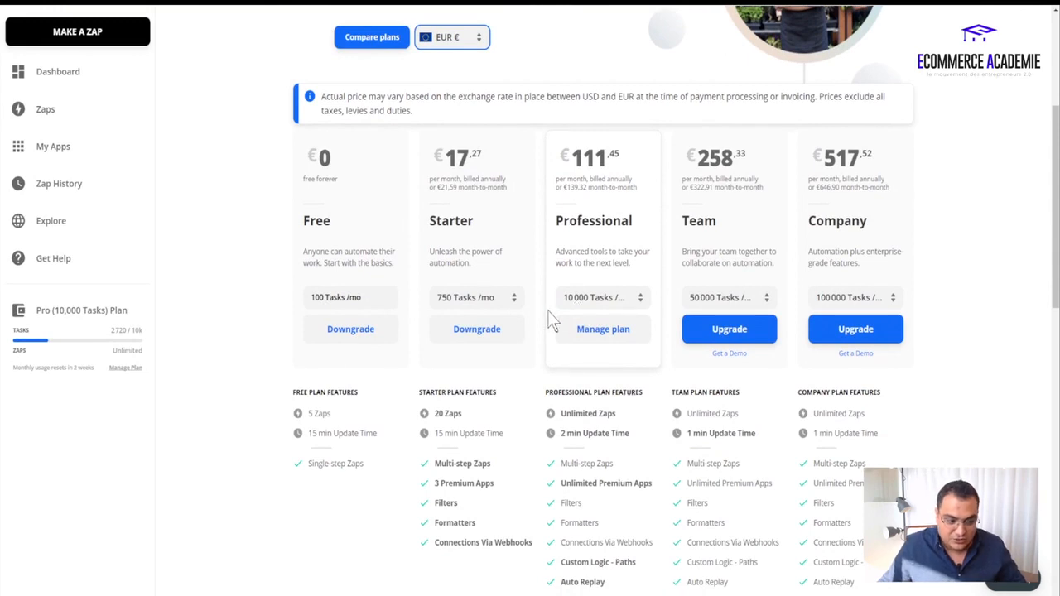
scroll(551, 320, "up", 1)
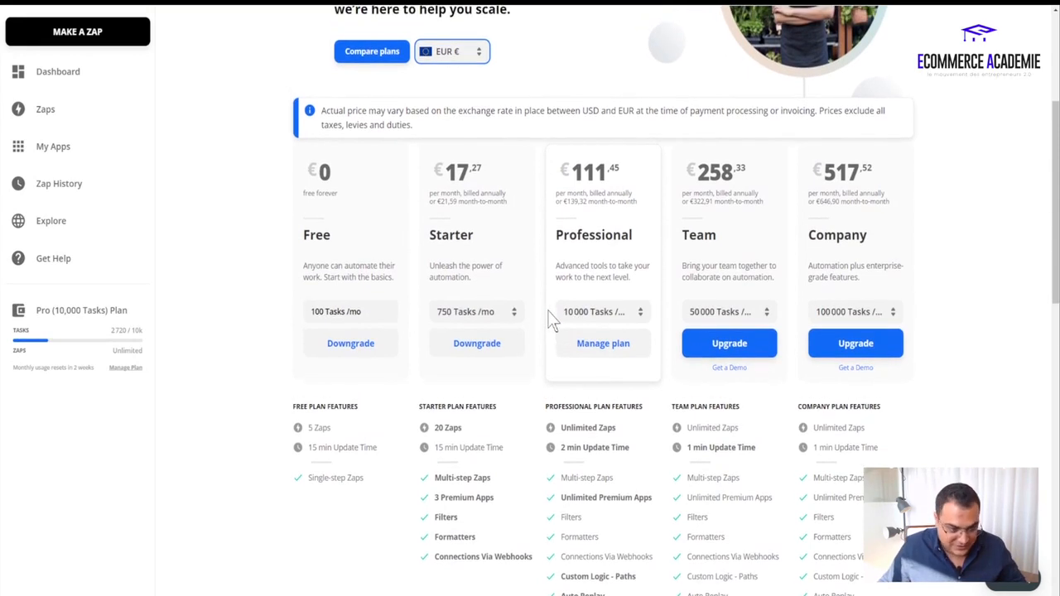